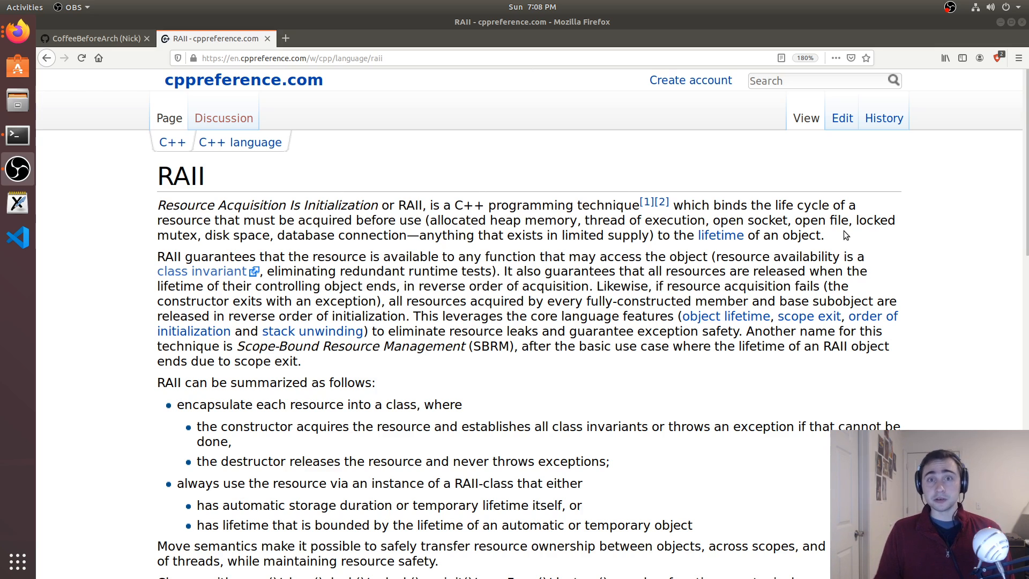
- From the terminal, list the project files and load memory_allocation.cpp in vim
click(18, 135)
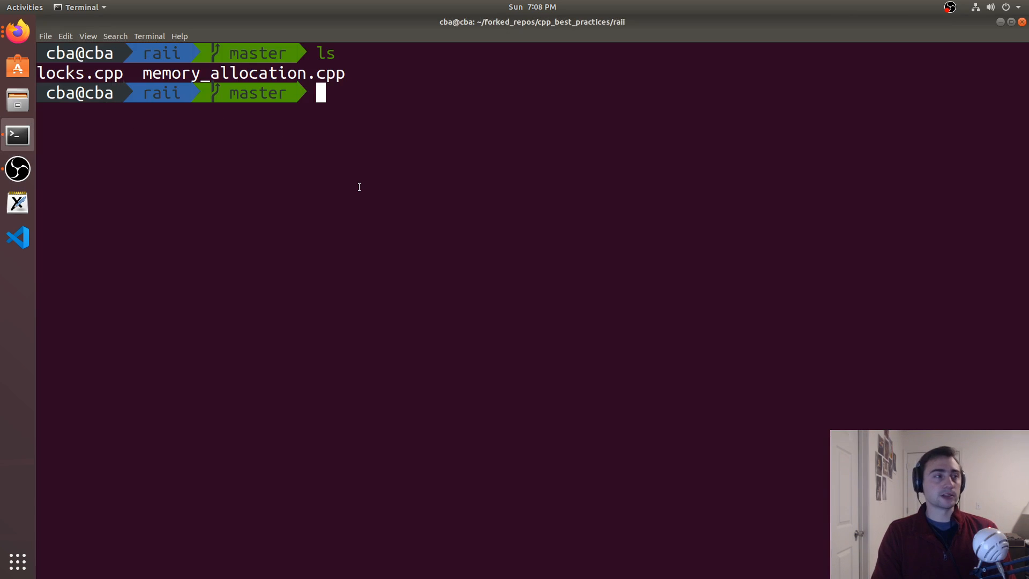
key(ctrl+l)
text(ls)
key(Return)
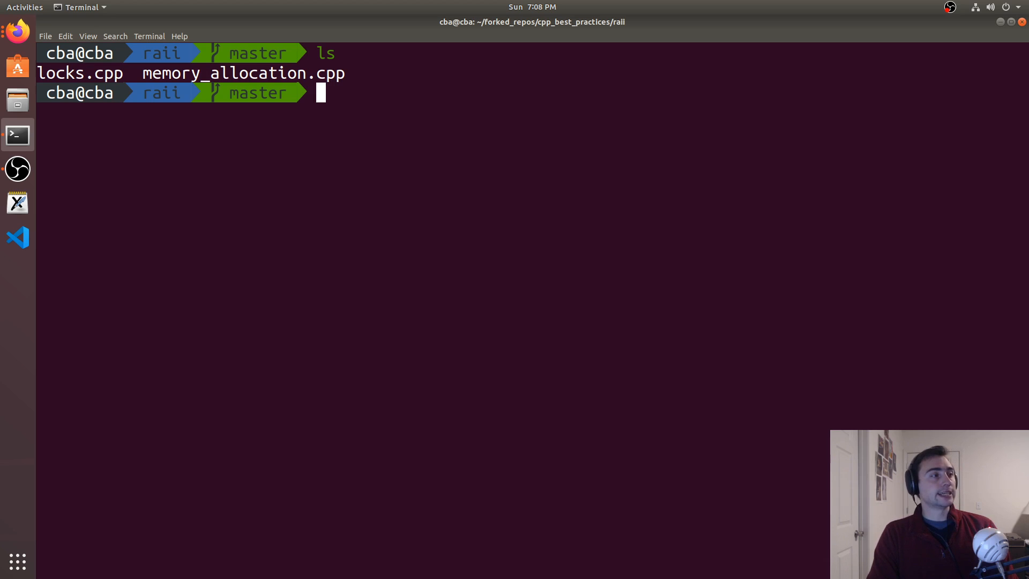
text(vim me)
key(Tab)
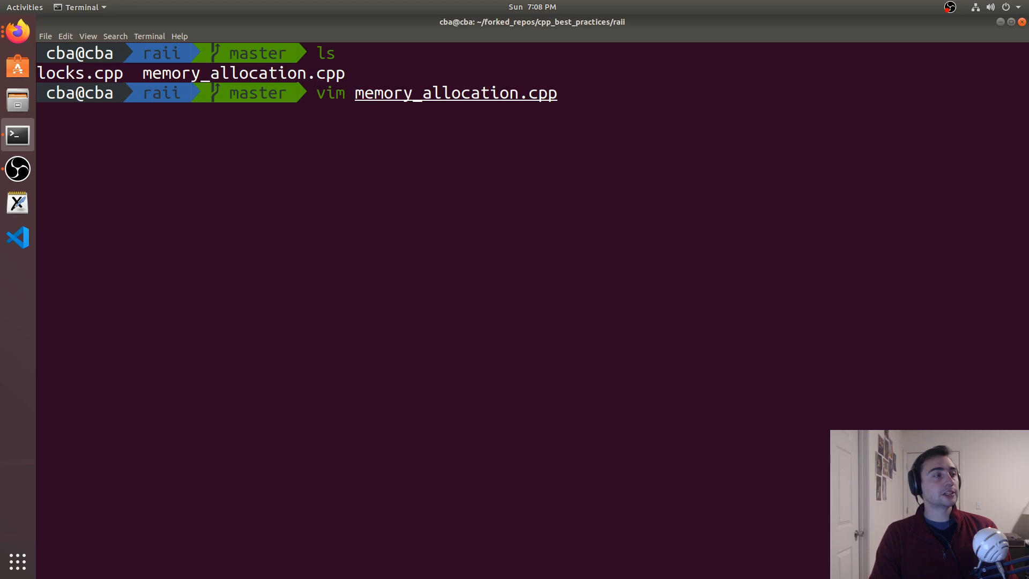
key(Return)
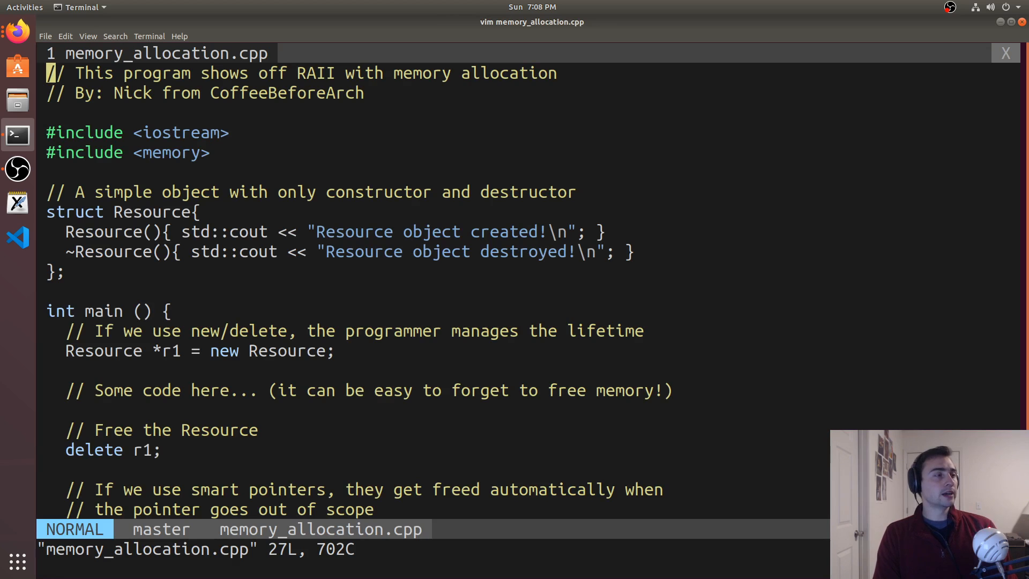
- Enlarge the text and highlight the Resource constructor and destructor messages
key(ctrl+plus)
key(ctrl+plus)
key(j)
key(j)
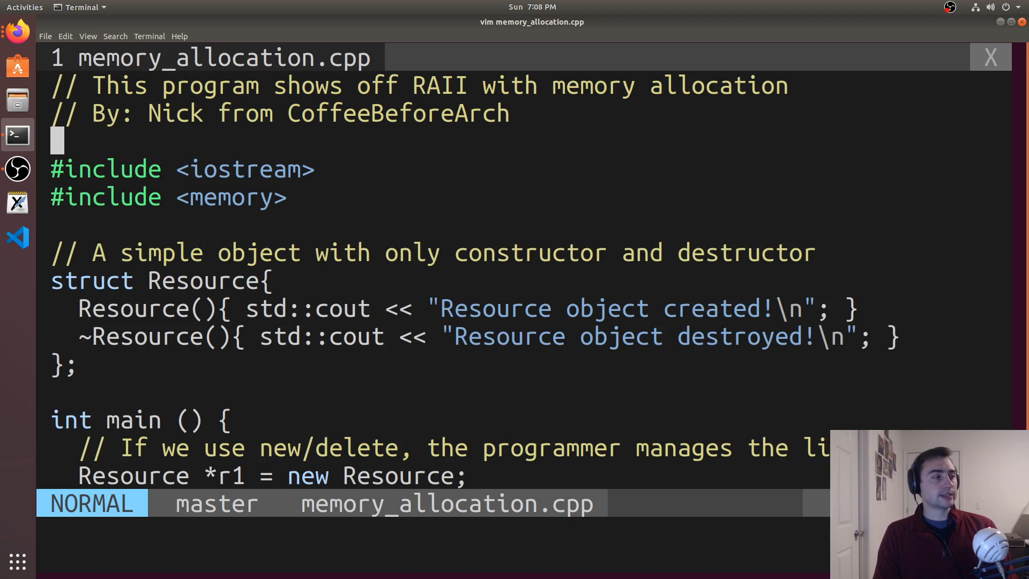
key(j)
key(j)
key(j)
key(j)
key(j)
key(j)
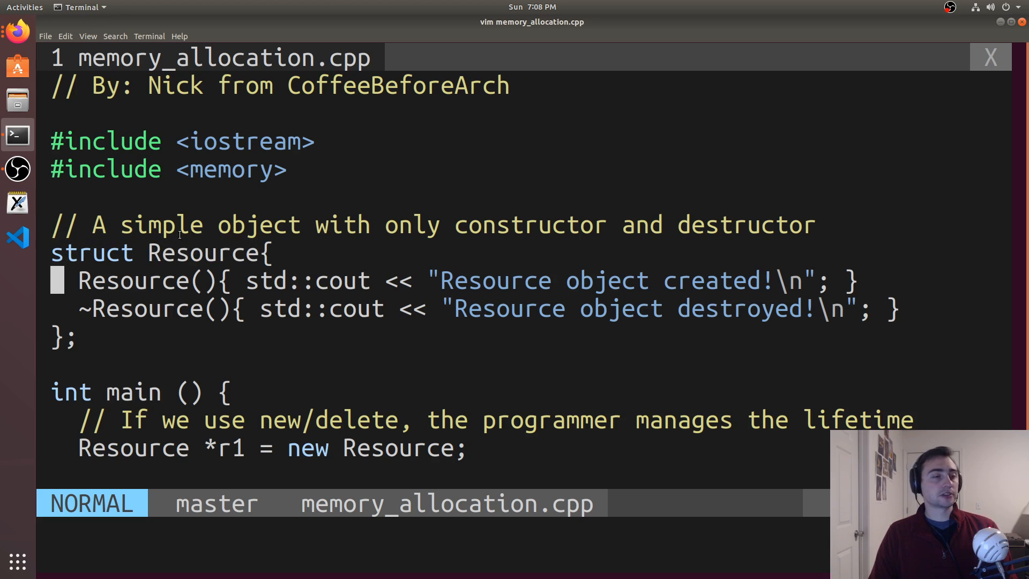
drag(441, 281, 723, 262)
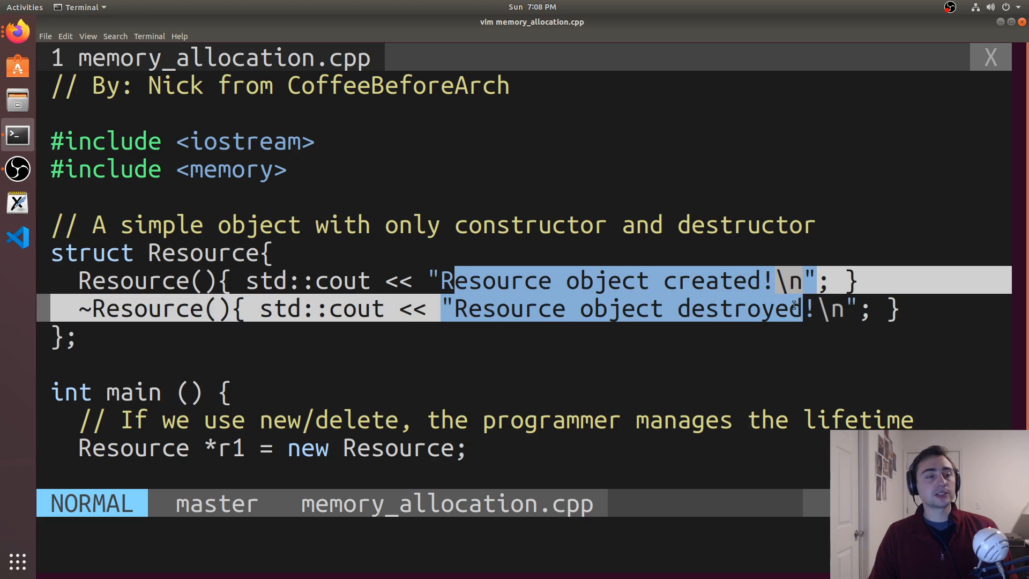
click(681, 286)
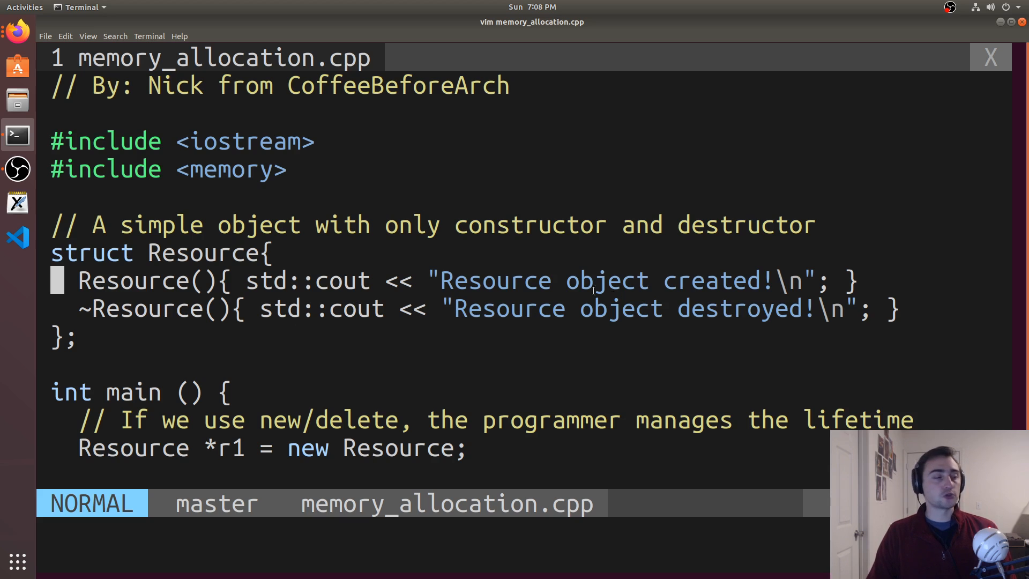
key(j)
key(j)
key(j)
key(j)
key(j)
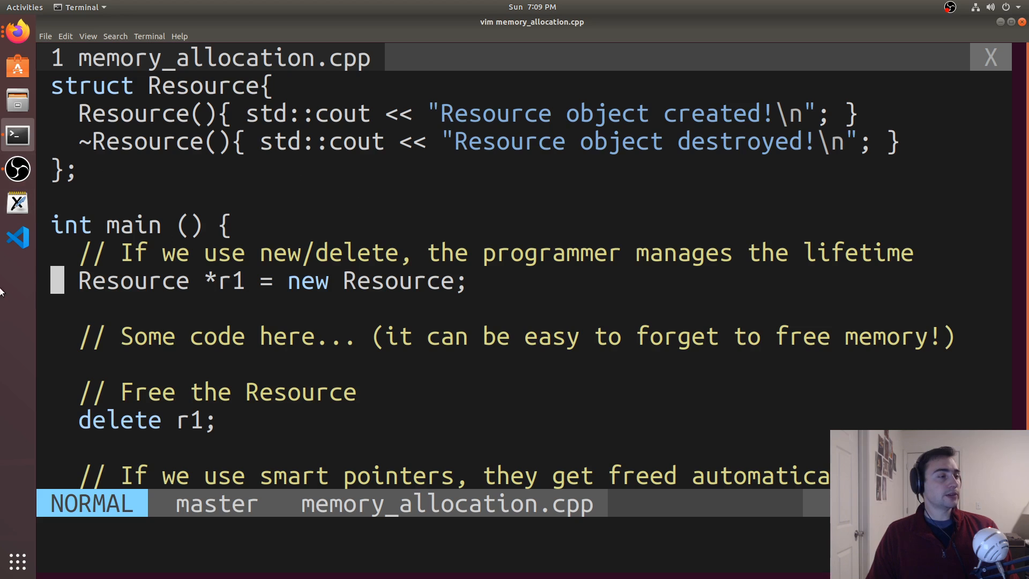
drag(297, 285, 401, 281)
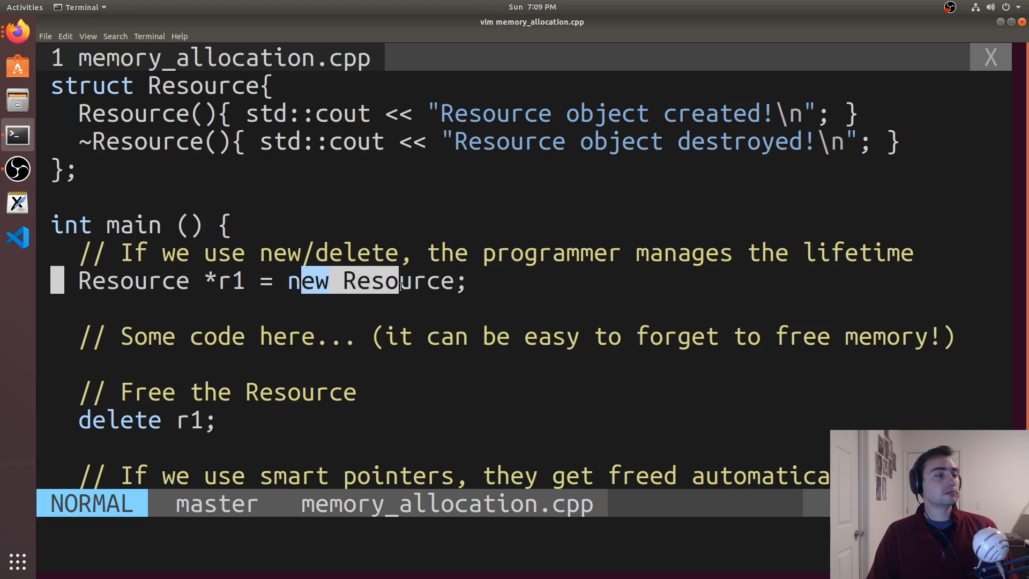
click(406, 270)
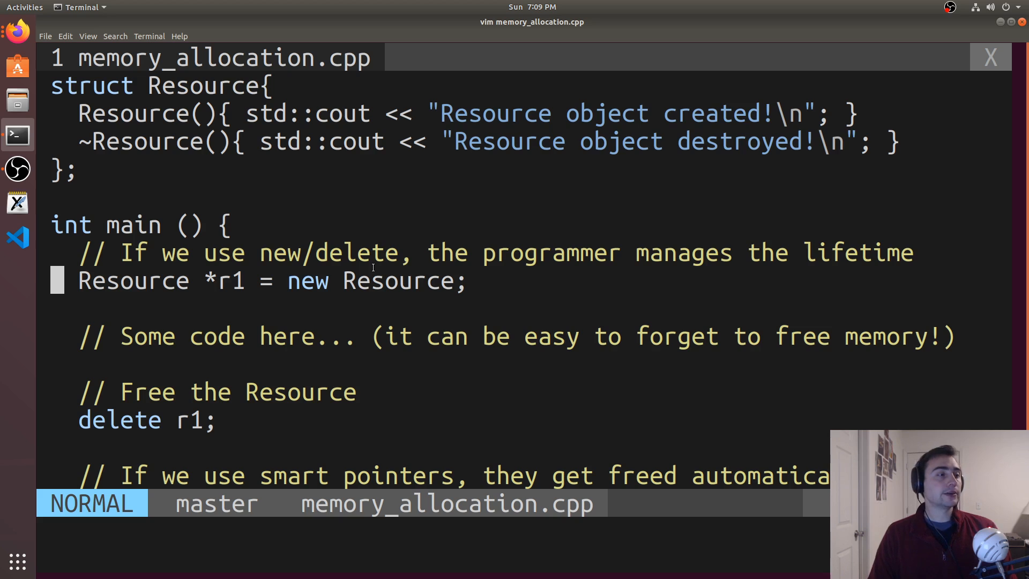
drag(348, 286, 456, 280)
click(307, 287)
drag(346, 282, 455, 281)
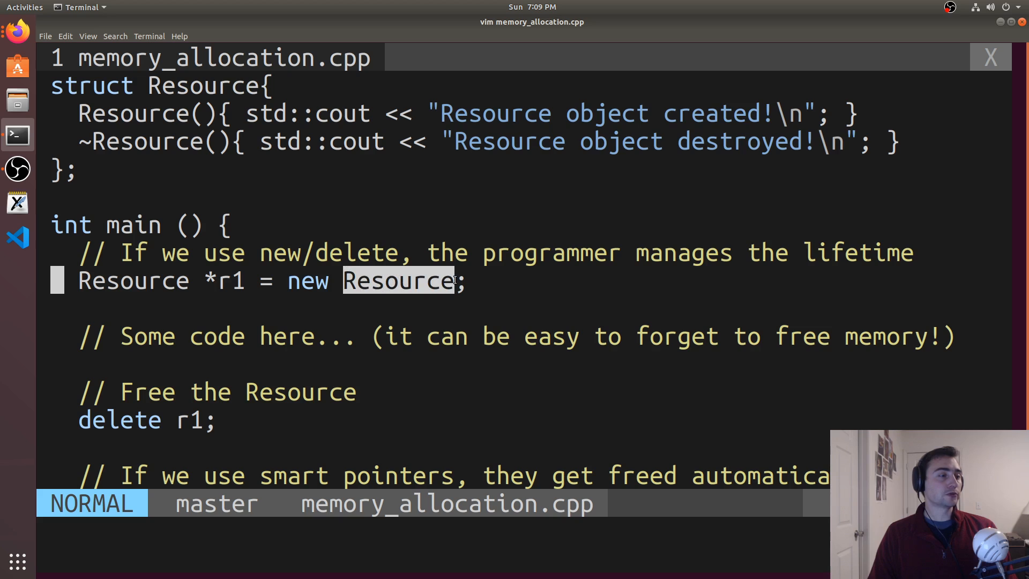
drag(204, 282, 244, 279)
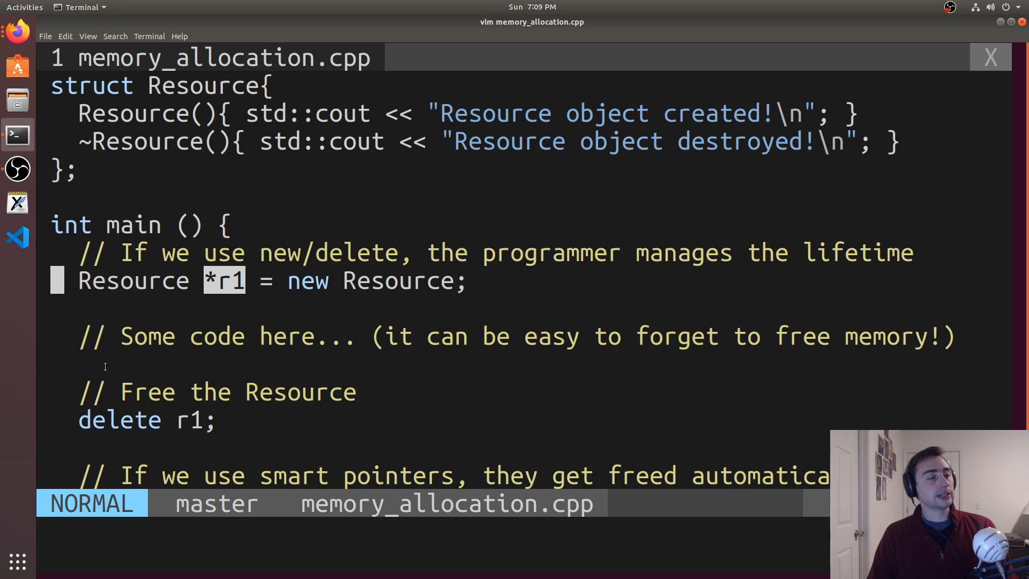
drag(66, 336, 788, 337)
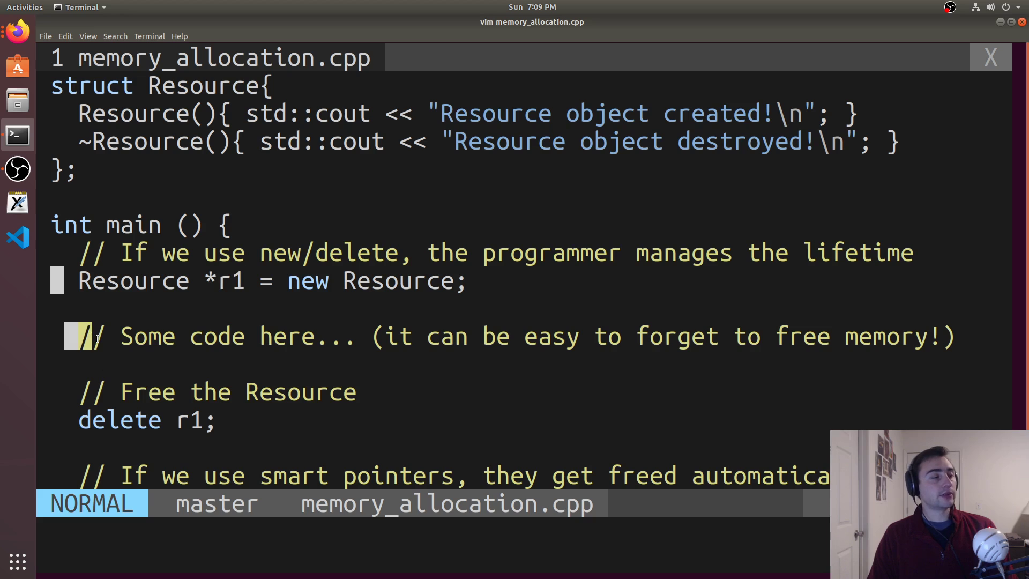
double_click(98, 426)
click(203, 419)
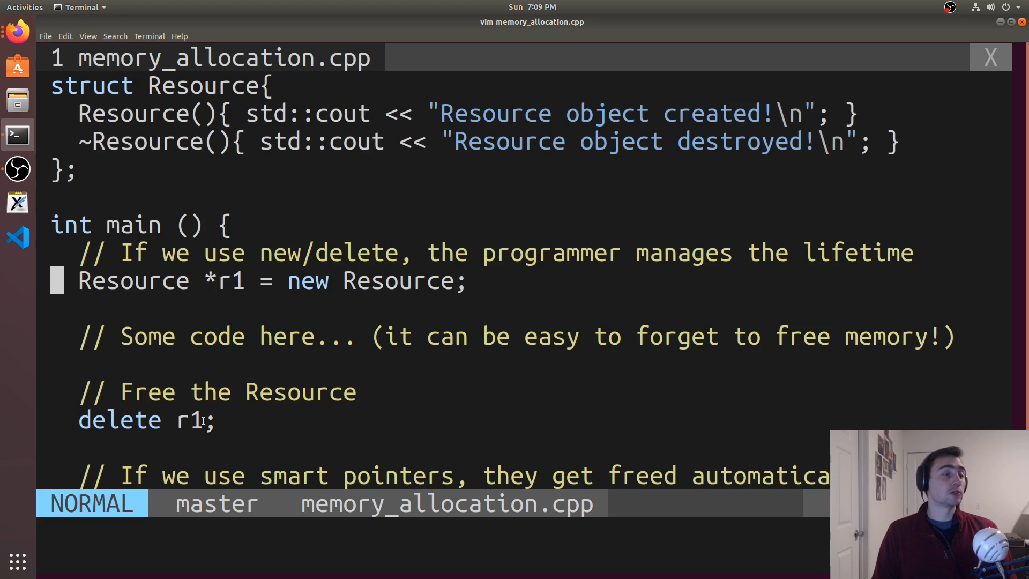
double_click(388, 281)
click(318, 326)
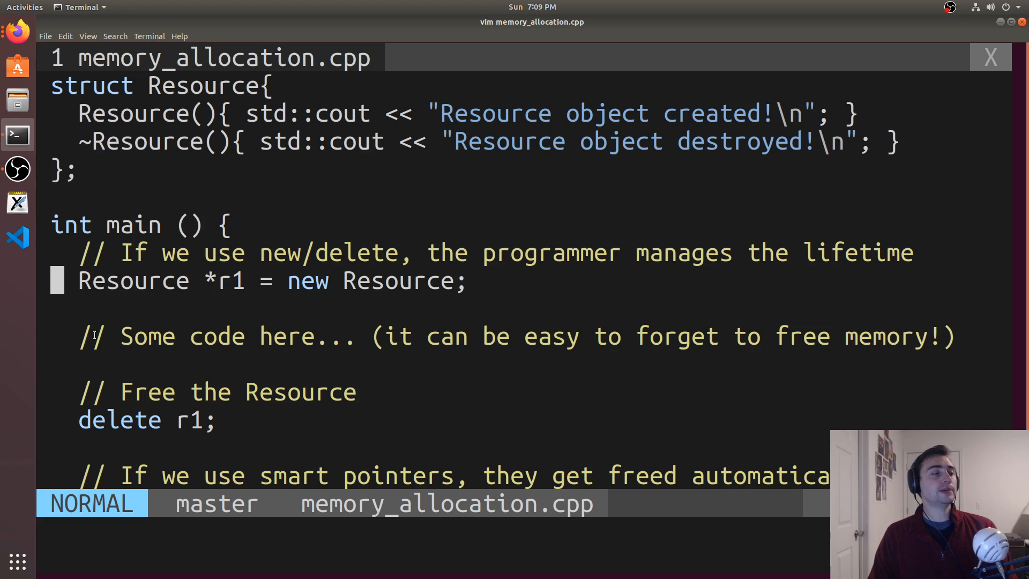
drag(118, 325, 317, 336)
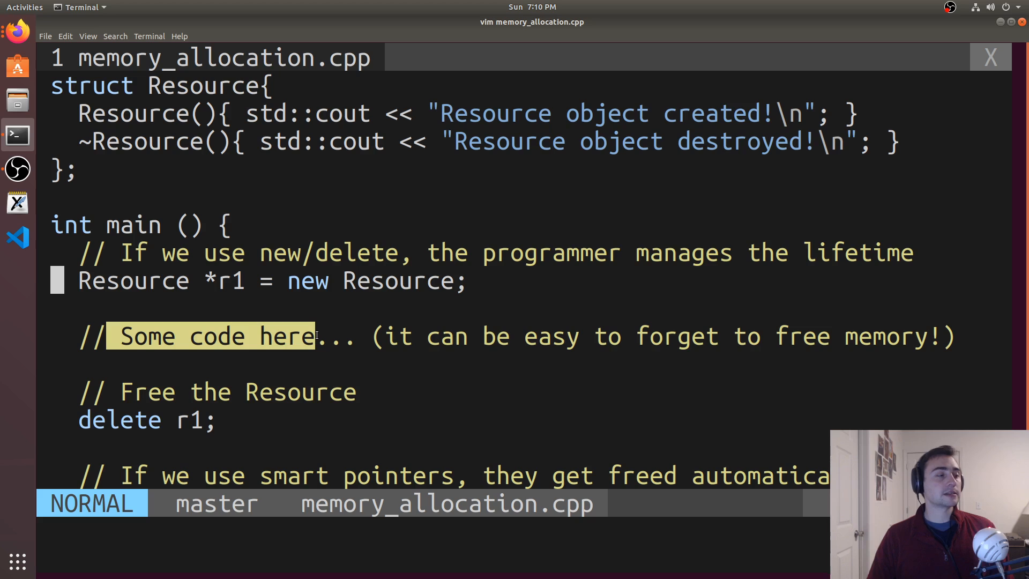
key(j)
key(j)
key(j)
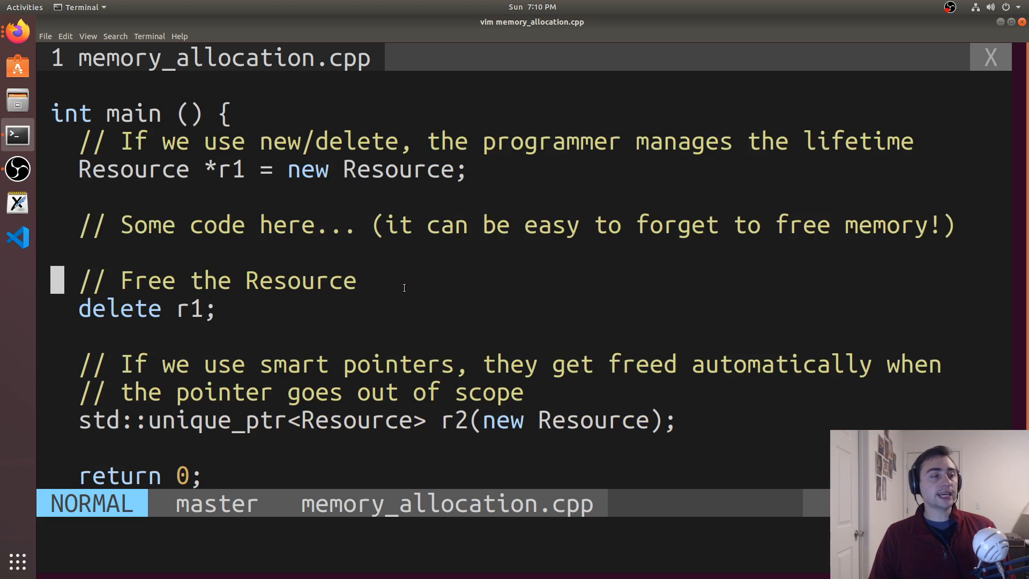
key(j)
key(j)
key(j)
key(j)
key(j)
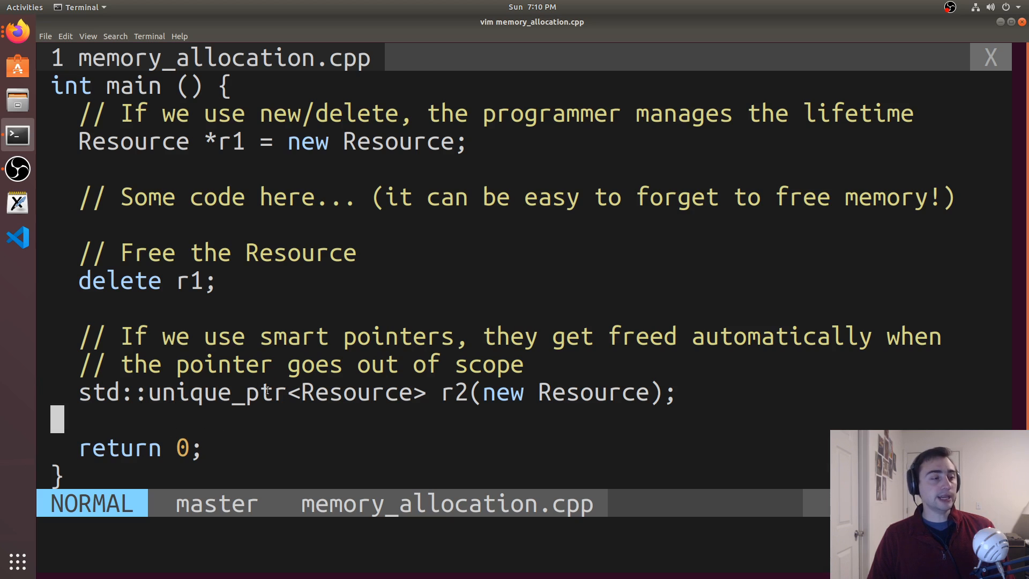
key(k)
key(k)
key(k)
key(k)
key(k)
key(k)
scroll(132, 131, up, 3)
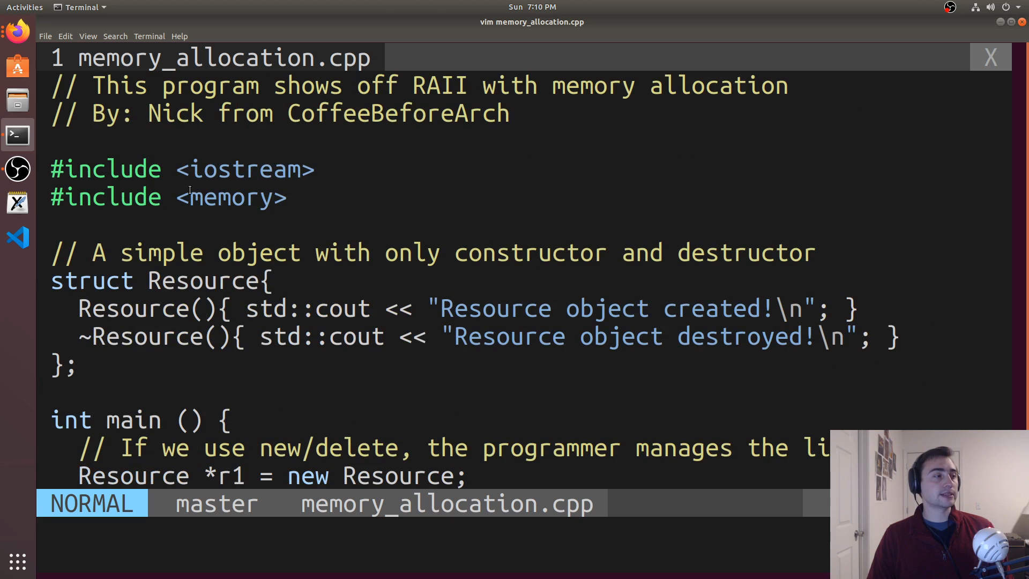
double_click(232, 196)
scroll(241, 321, down, 5)
scroll(248, 450, down, 2)
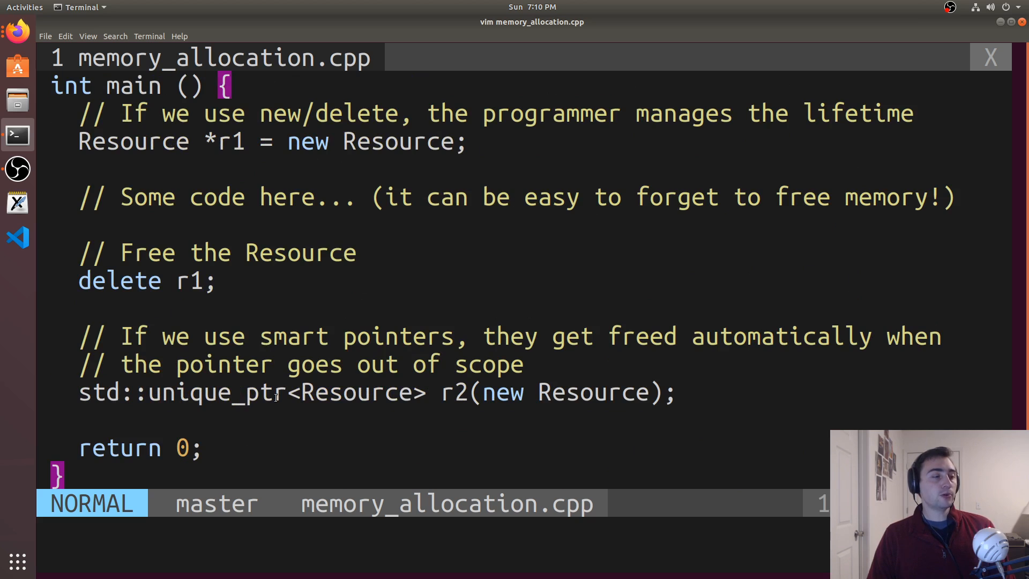
drag(468, 391, 650, 392)
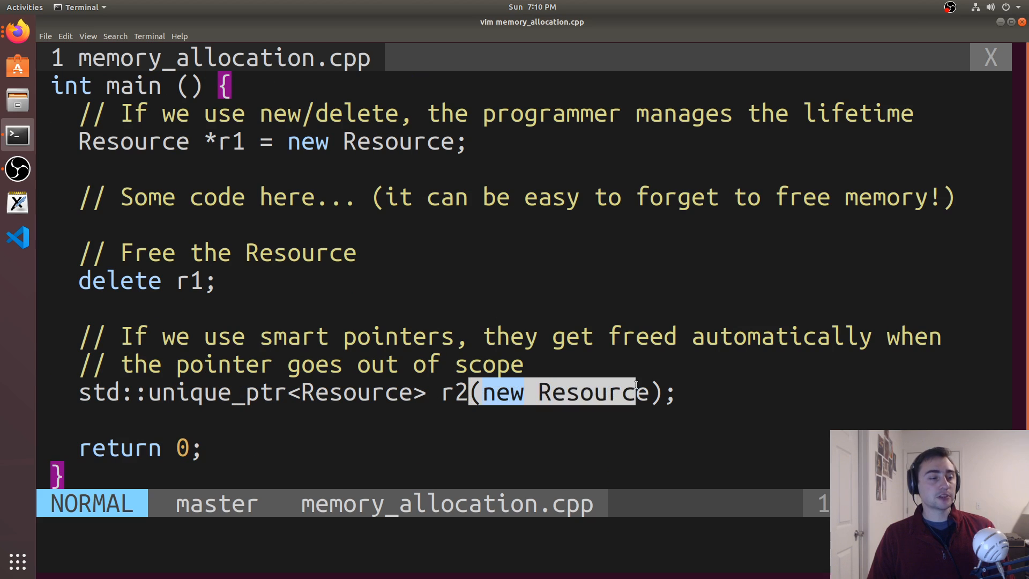
click(650, 392)
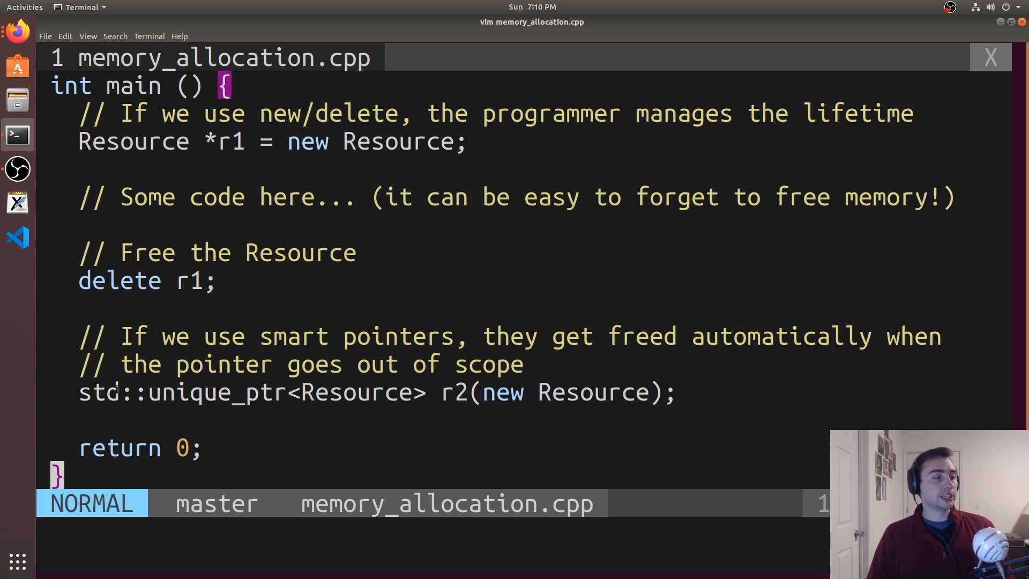
drag(108, 391, 274, 391)
click(442, 398)
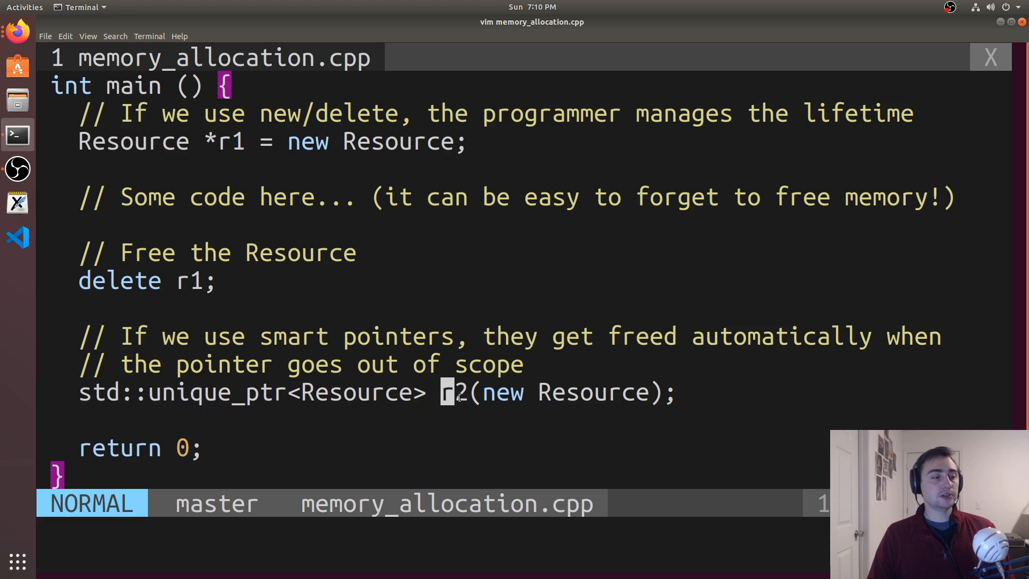
drag(443, 397, 647, 394)
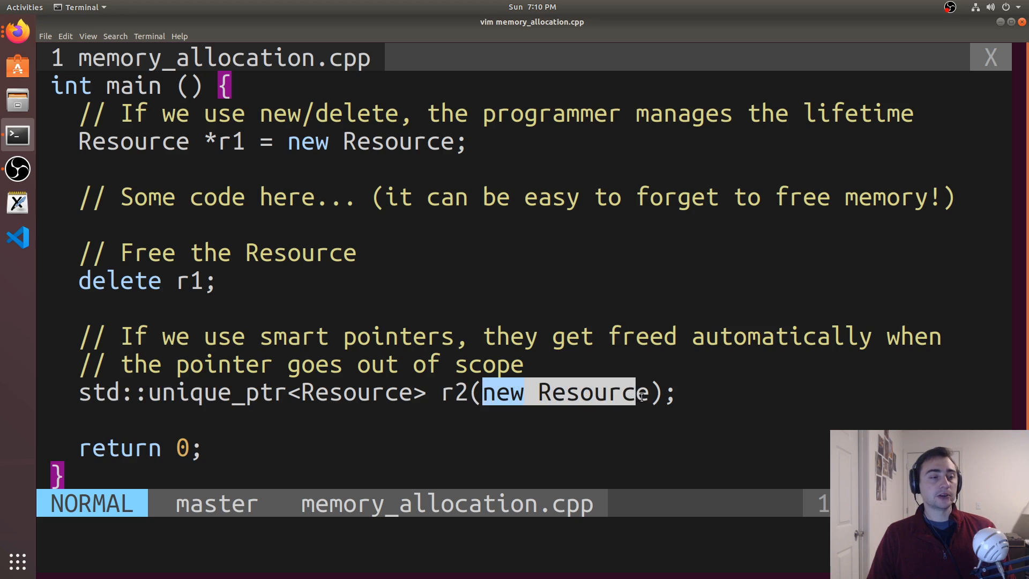
click(613, 391)
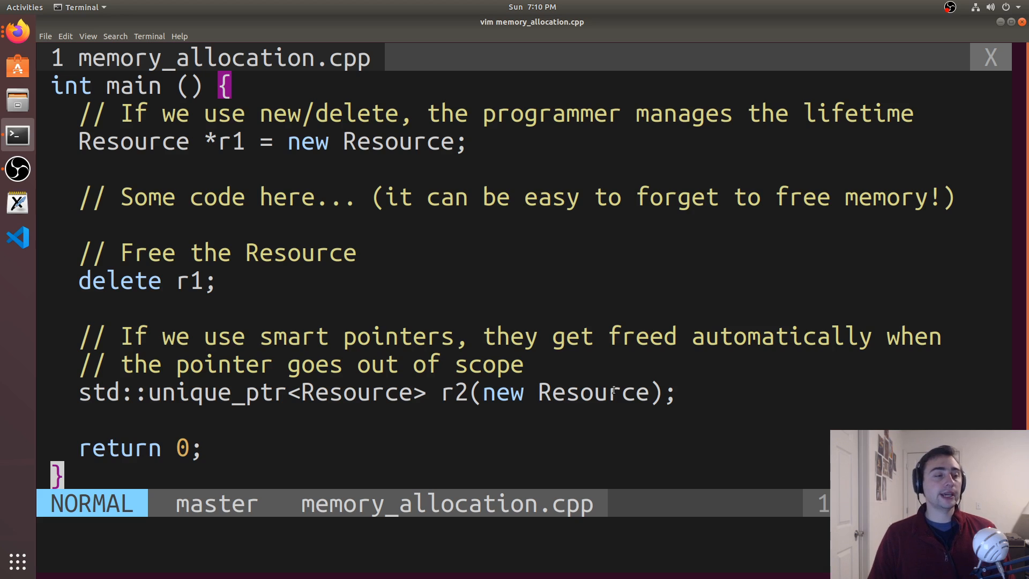
drag(482, 392, 651, 392)
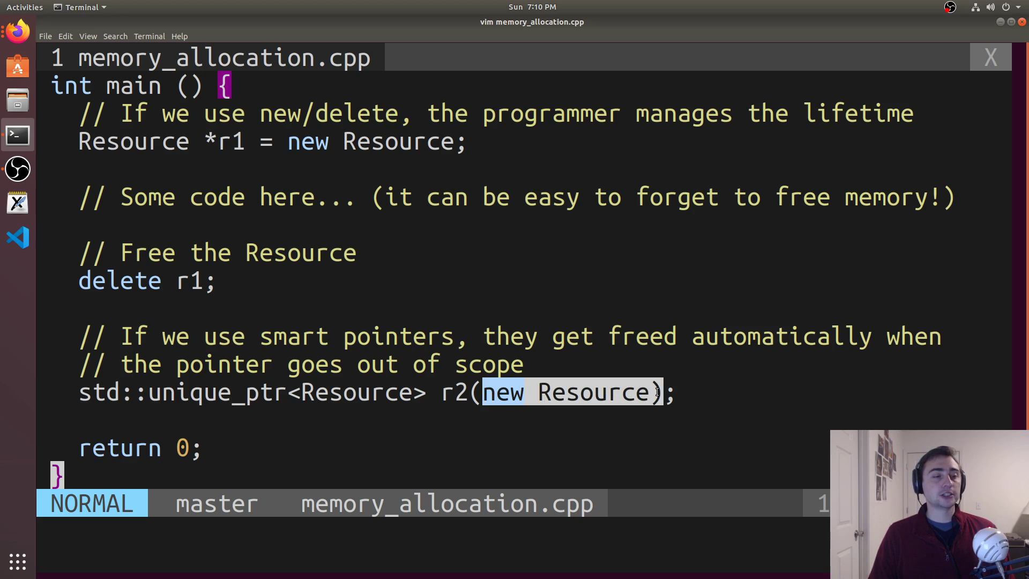
click(618, 374)
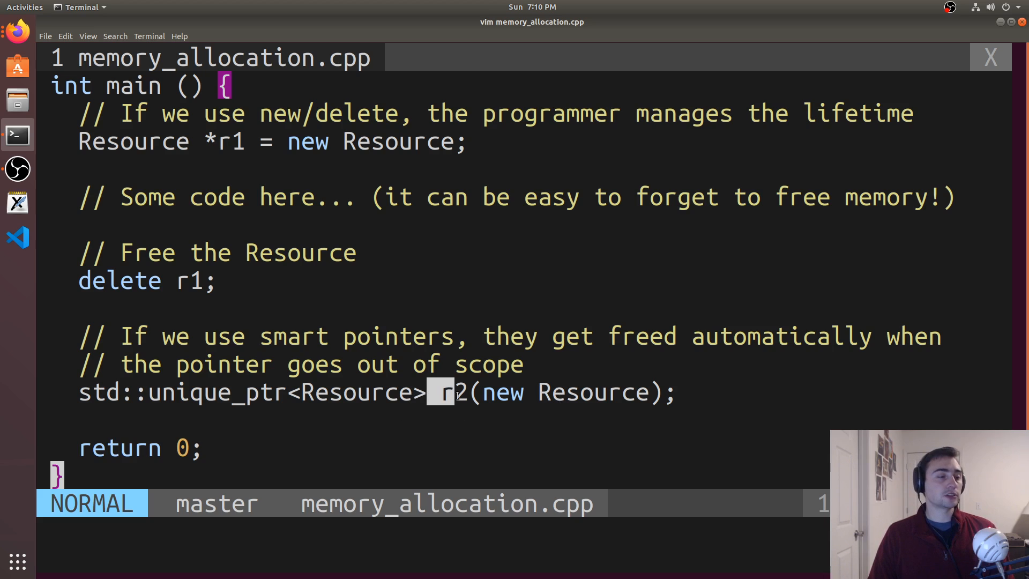
drag(483, 393, 634, 392)
click(634, 393)
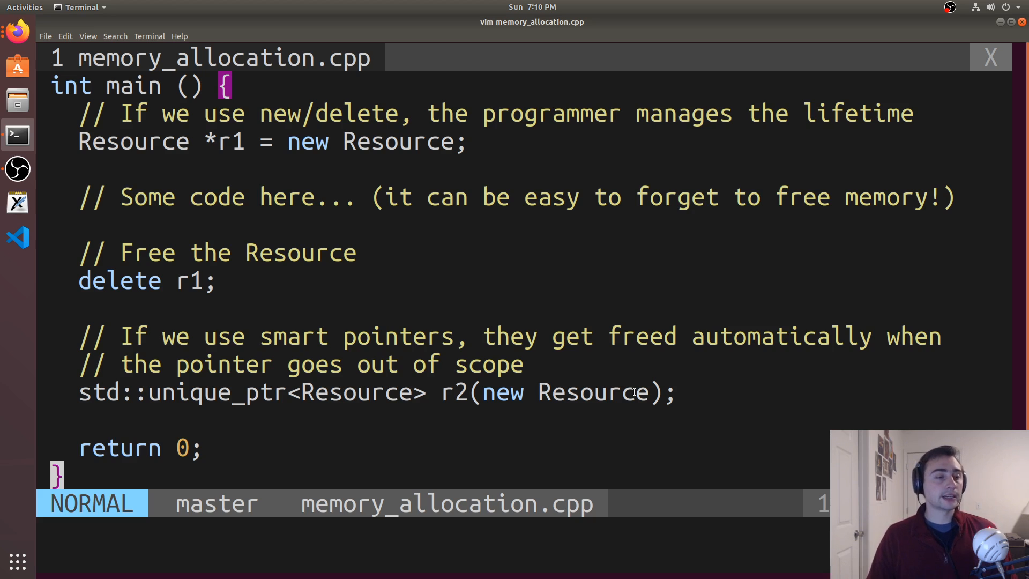
text(:wq)
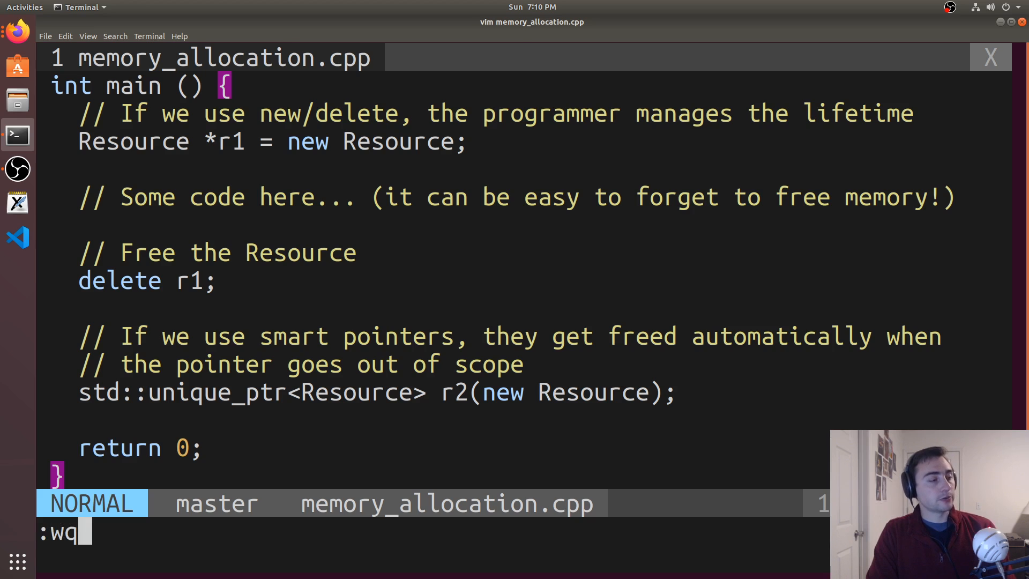
- Leave vim, compile memory_allocation.cpp with g++ and run ./a.out
key(Return)
text(ls)
key(Return)
text(g++ )
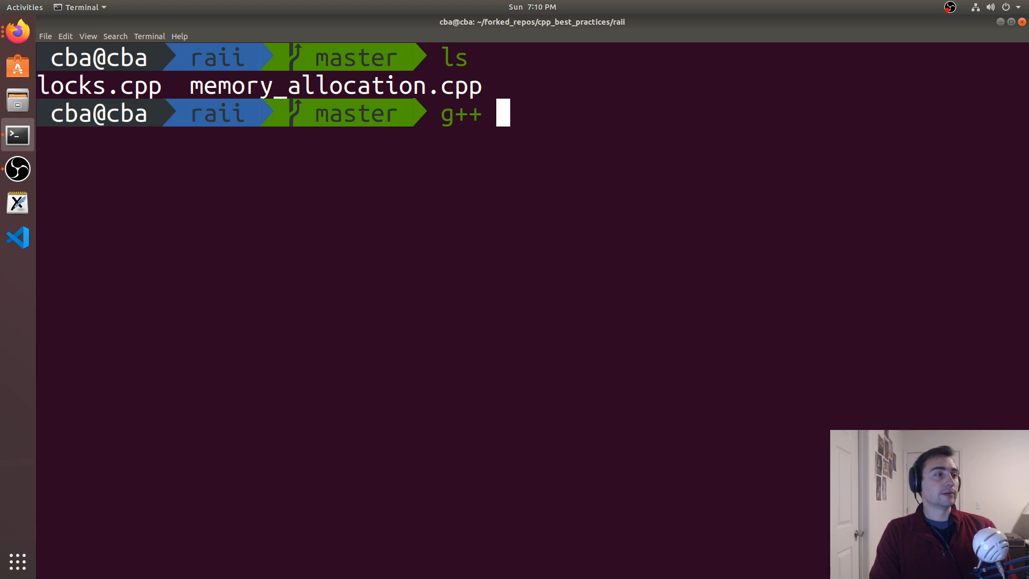
text(me)
key(Tab)
key(Return)
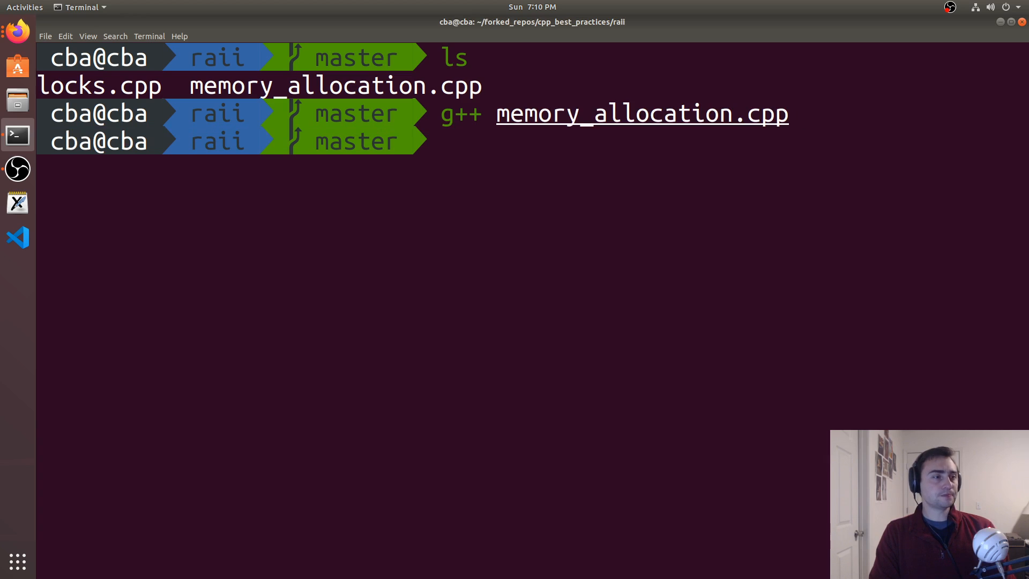
text(./a.out)
key(Return)
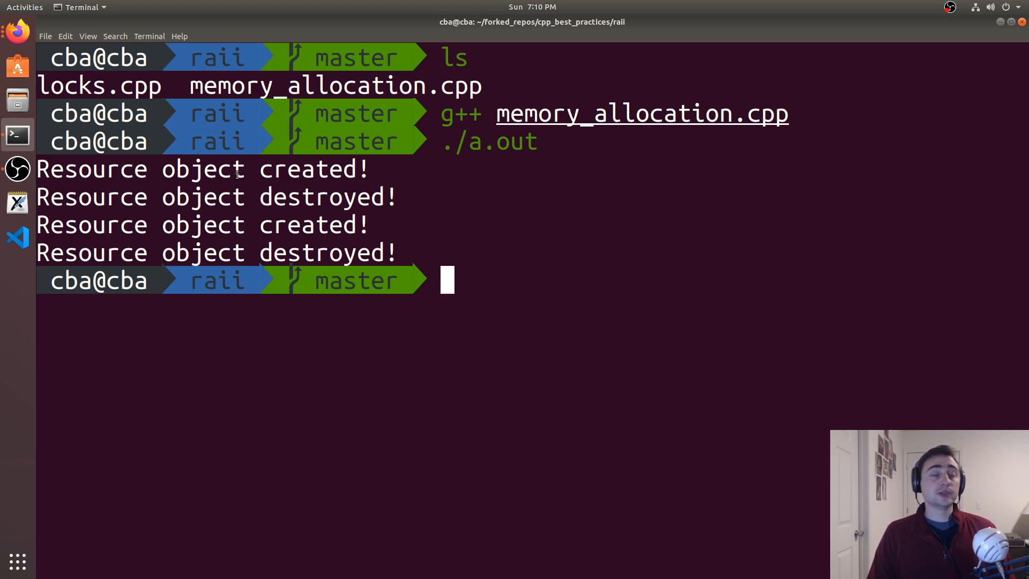
- Highlight the created/destroyed output lines for both resource objects
mouse_move(65, 170)
mouse_down()
mouse_move(388, 176)
mouse_move(403, 193)
mouse_up()
mouse_move(37, 225)
mouse_down()
mouse_move(198, 254)
mouse_move(465, 242)
mouse_up()
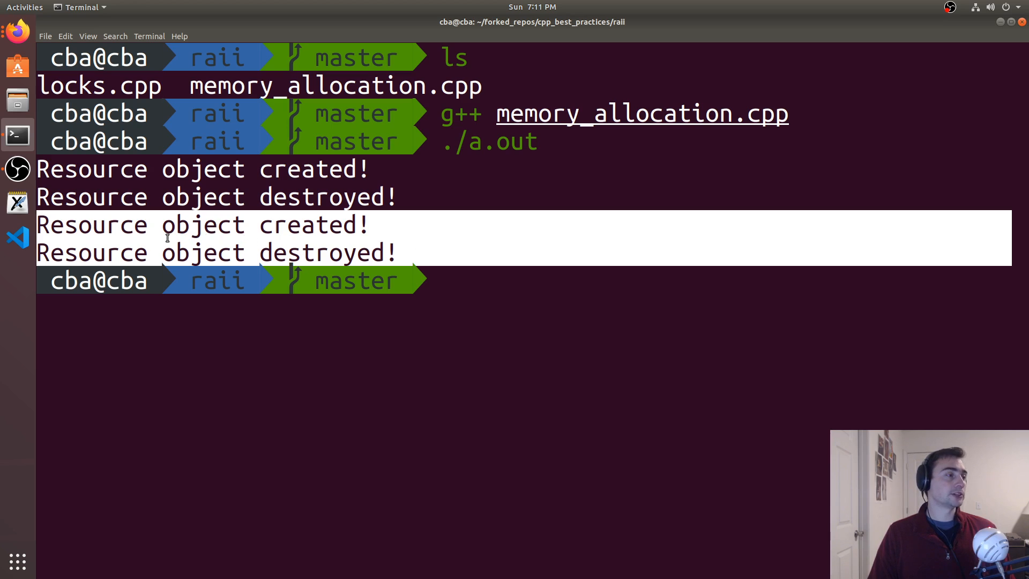
click(219, 247)
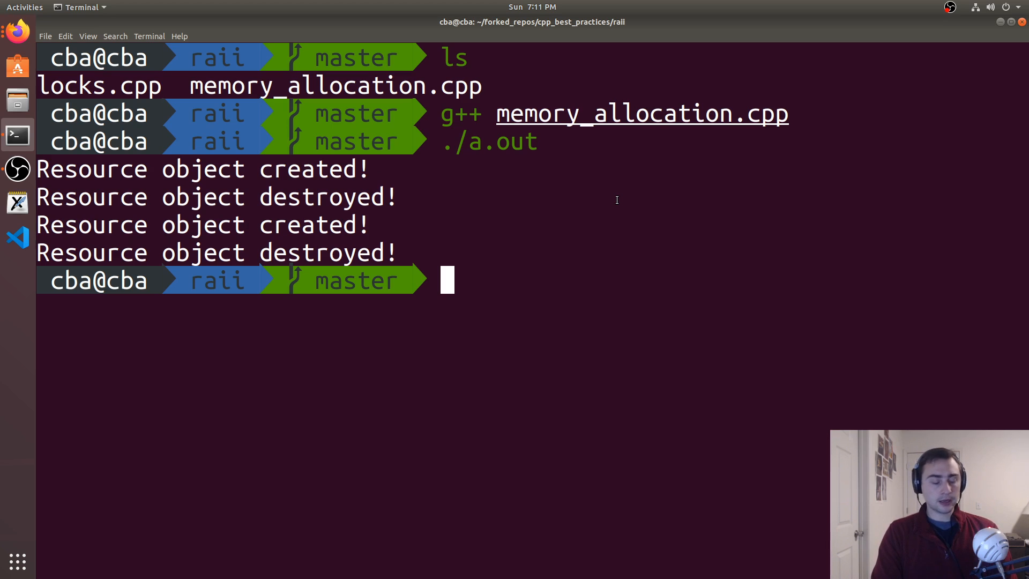
- Delete the compiled a.out and load locks.cpp in vim
key(ctrl+l)
text(ls)
key(Return)
text(rm a)
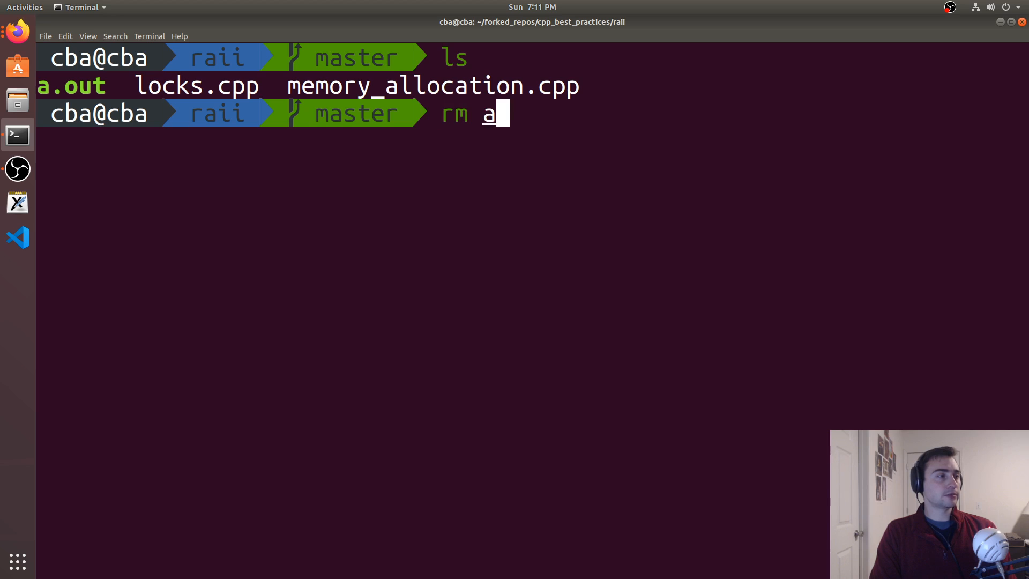
key(Tab)
key(Return)
text(vim l)
key(Tab)
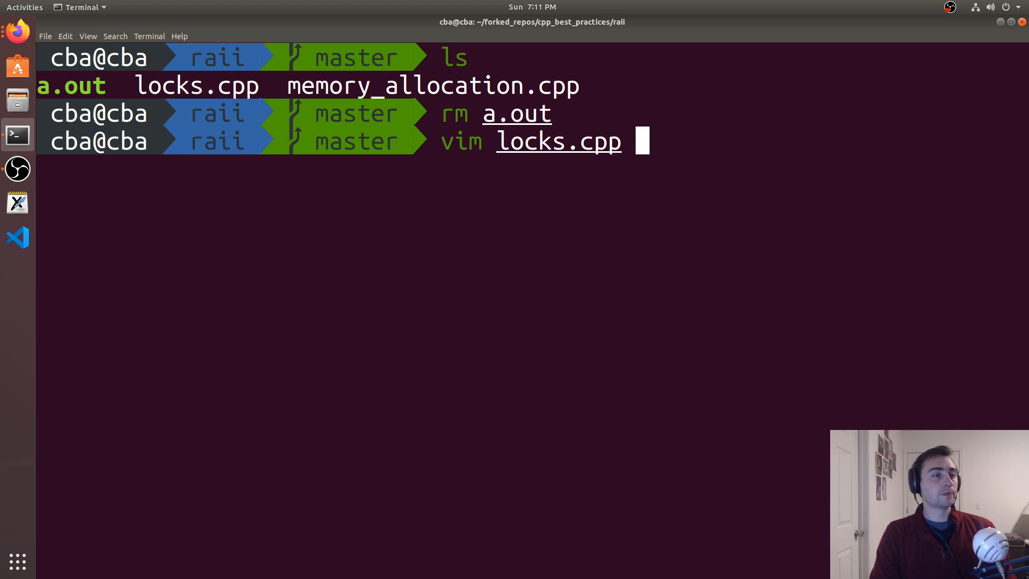
key(Return)
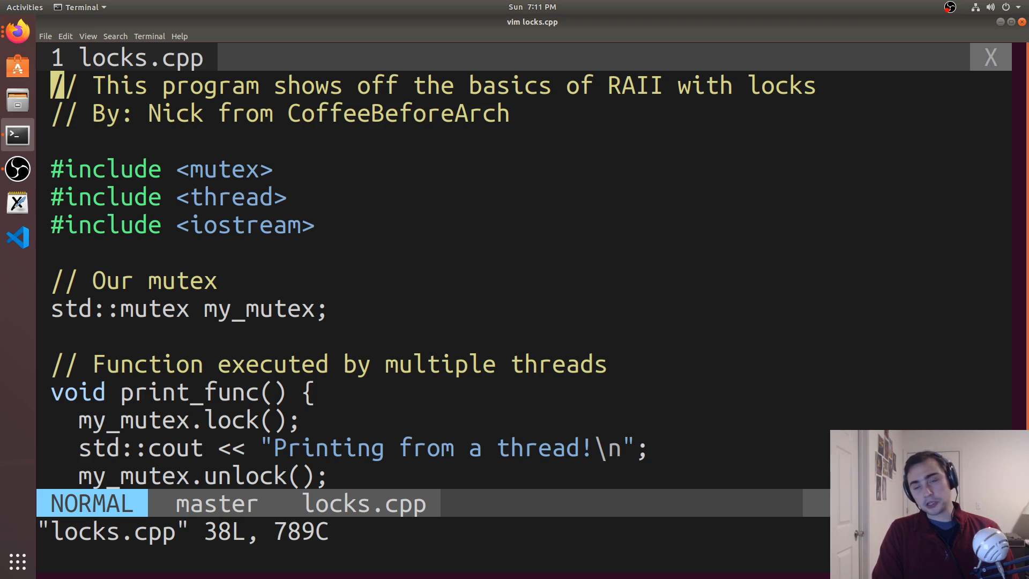
- Highlight the mutex declaration and print_func's my_mutex.lock, std::cout and unlock calls
key(j)
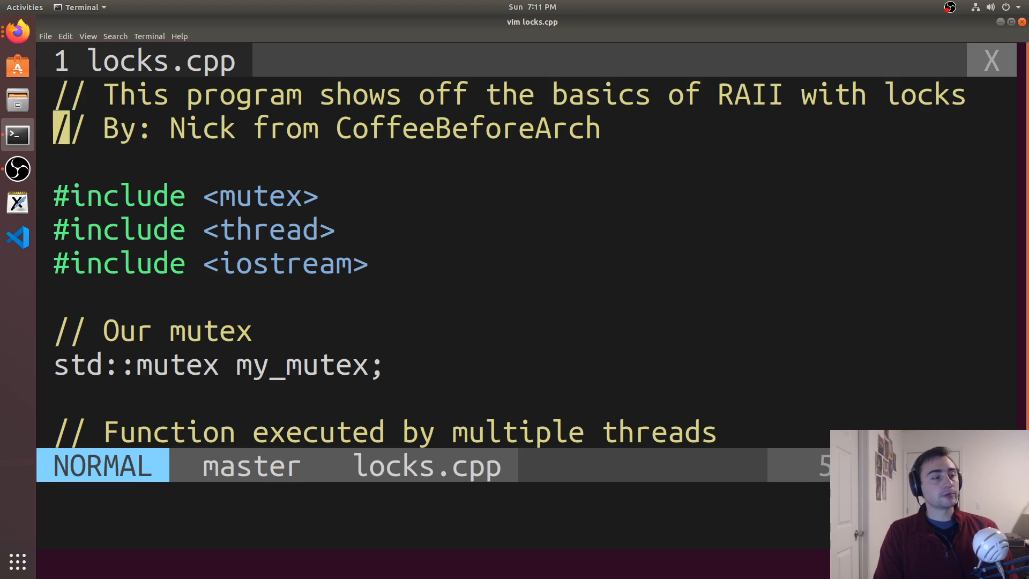
key(j)
key(j)
key(j)
key(j)
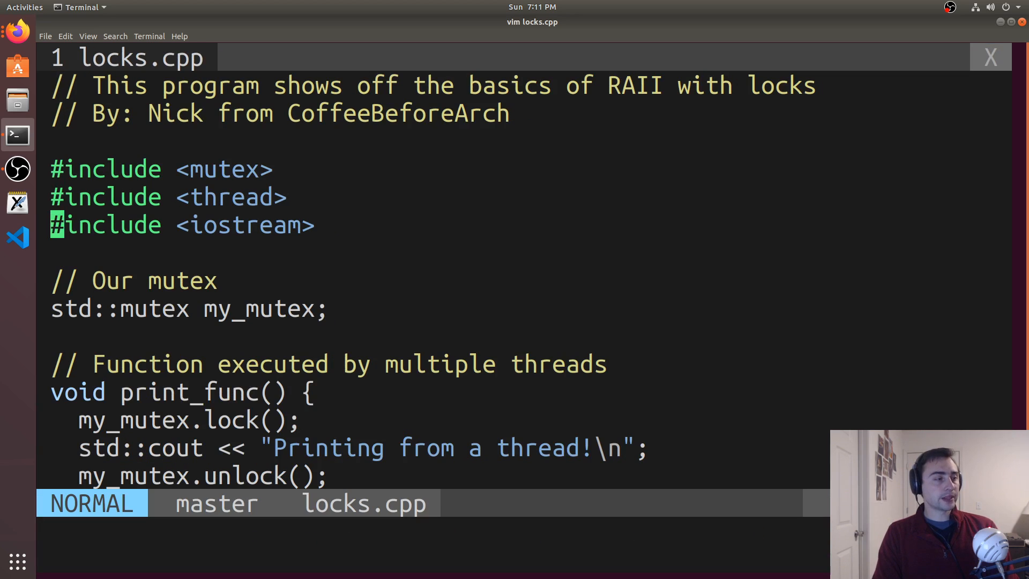
key(j)
key(j)
key(j)
key(j)
key(j)
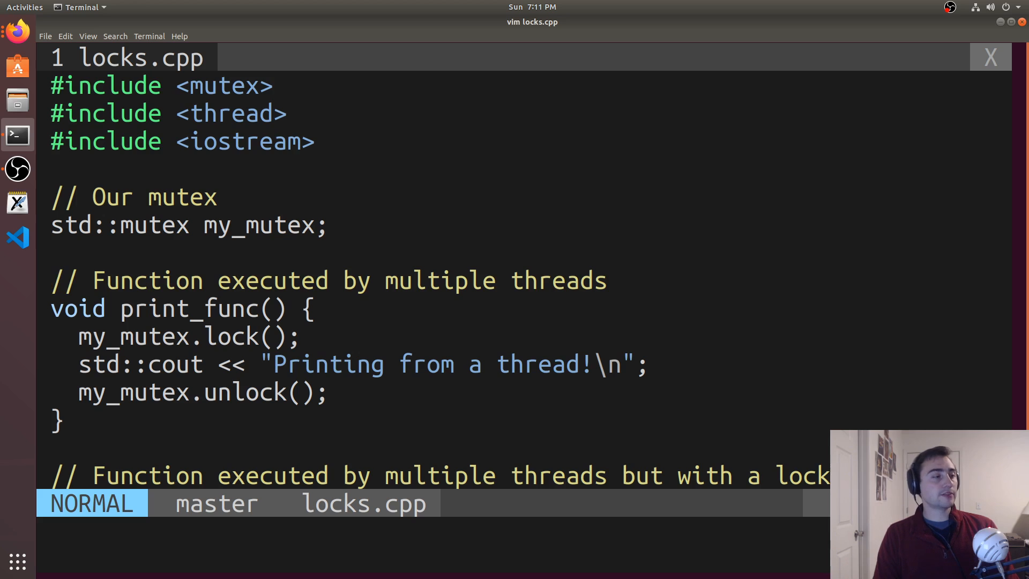
double_click(144, 223)
drag(218, 226, 314, 226)
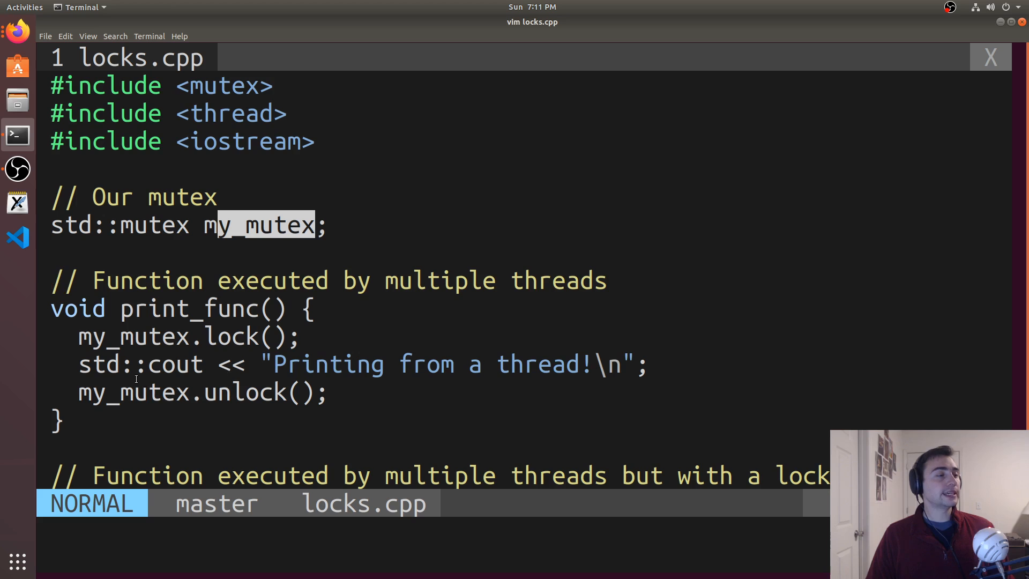
drag(135, 366, 204, 366)
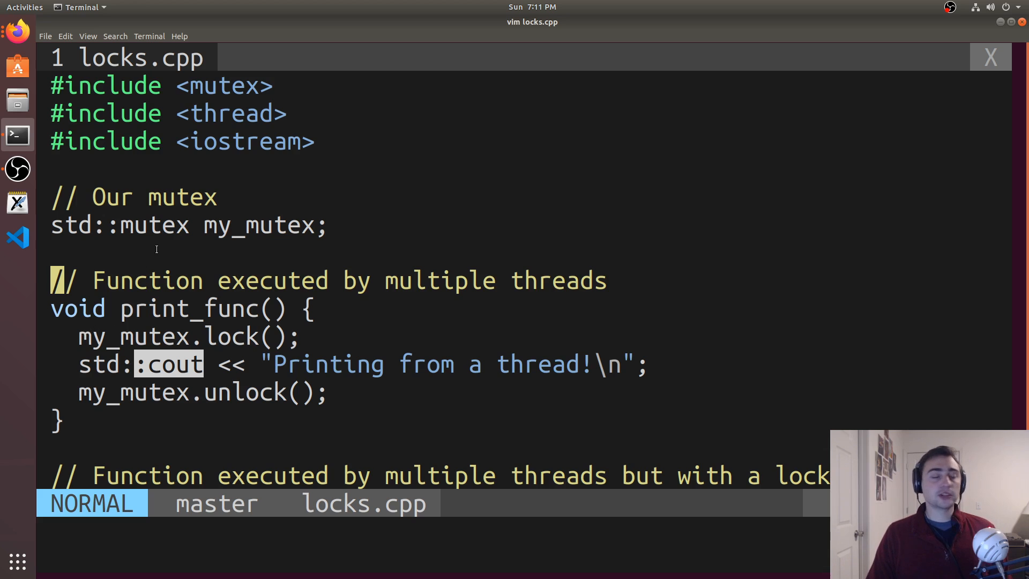
drag(86, 336, 265, 336)
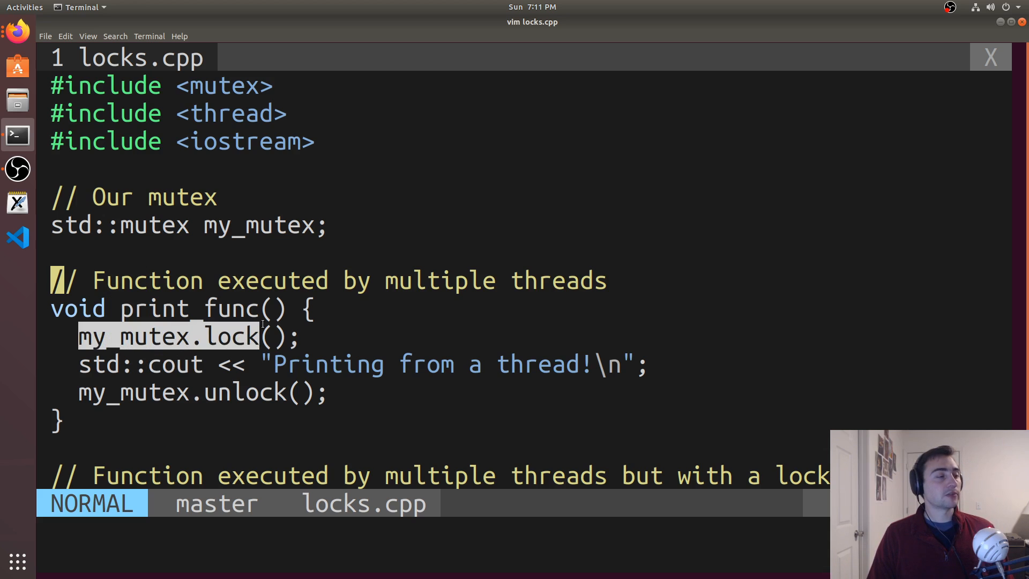
click(206, 336)
drag(133, 337, 260, 336)
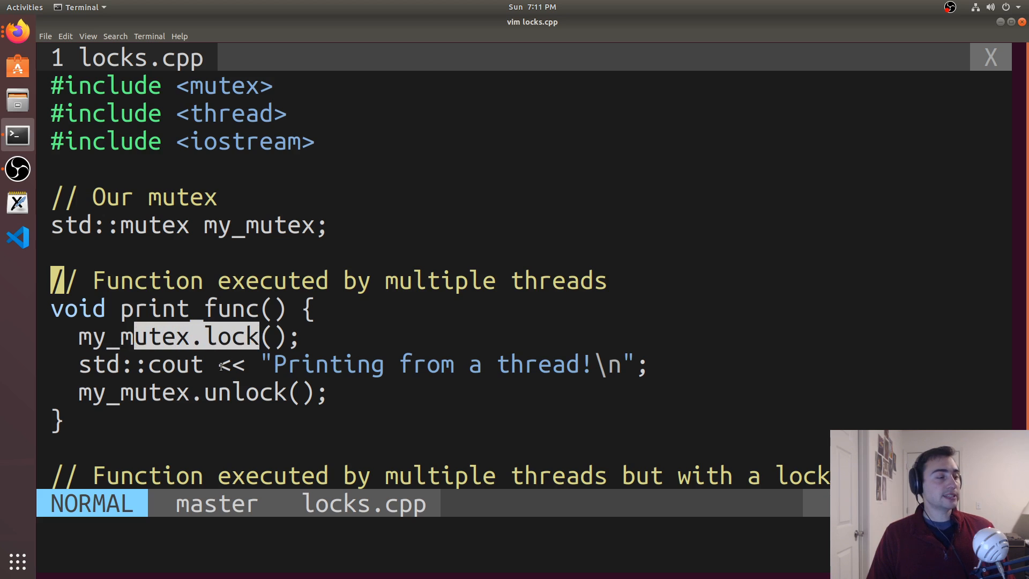
mouse_move(86, 393)
mouse_down()
mouse_move(266, 364)
mouse_move(323, 392)
mouse_up()
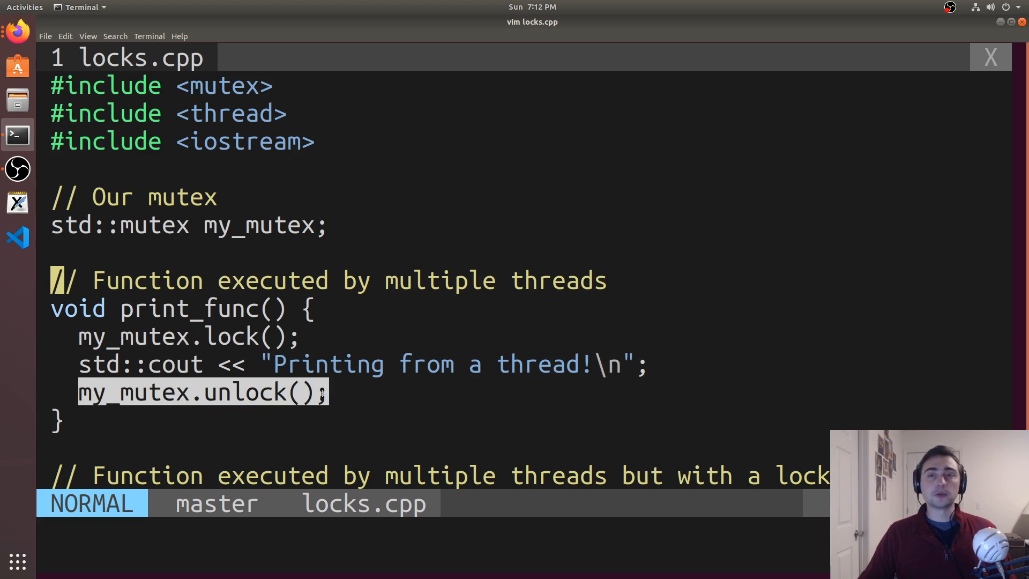
scroll(566, 338, down, 4)
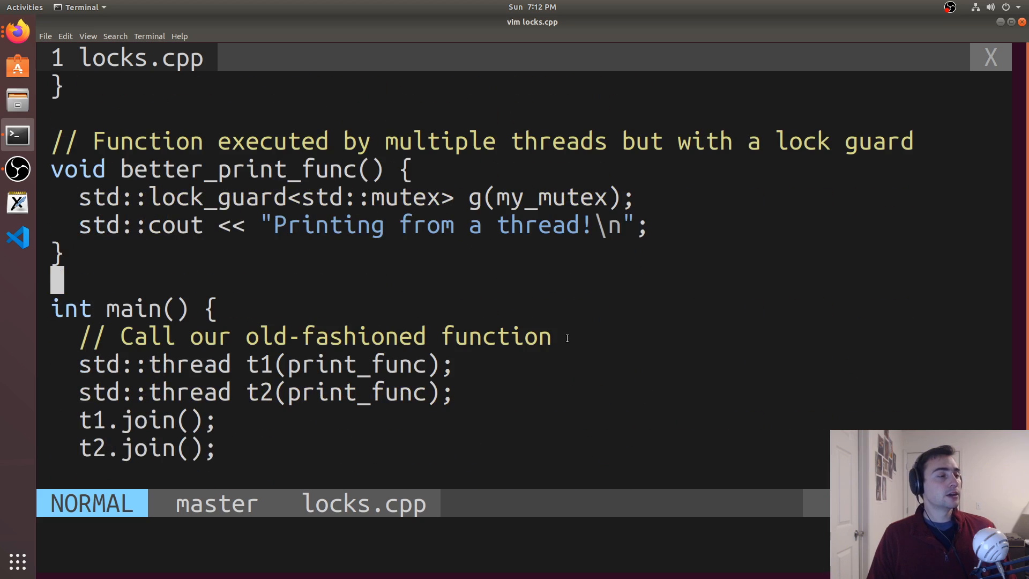
scroll(531, 338, down, 2)
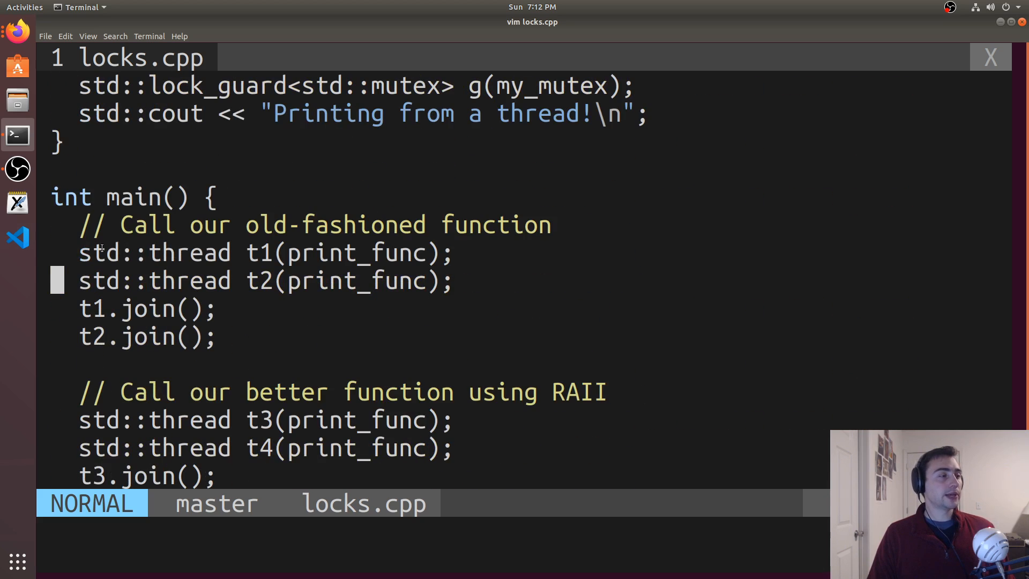
- Highlight main's t1 and t2 threads running print_func and their join calls
drag(102, 248, 239, 245)
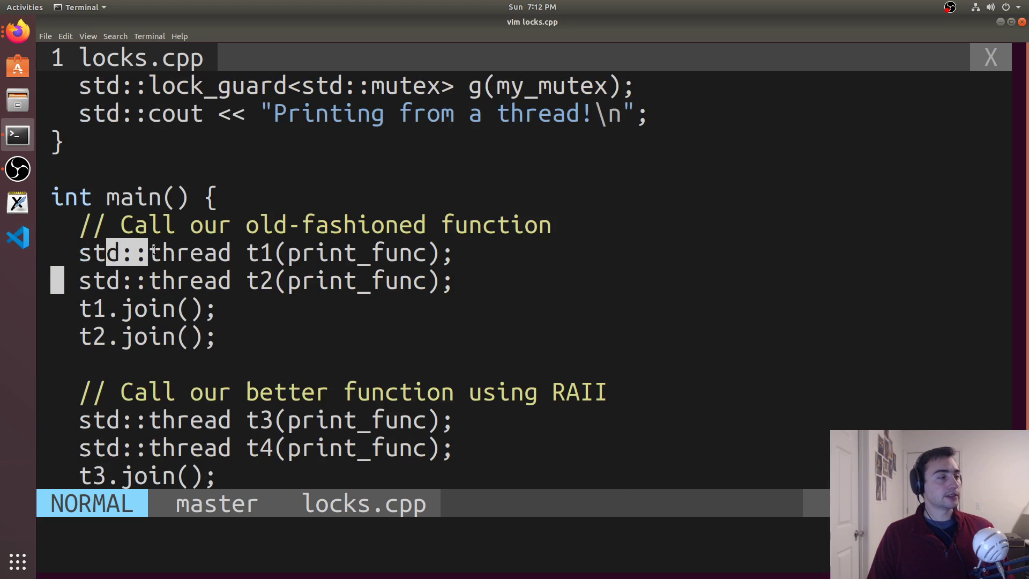
double_click(257, 252)
drag(288, 252, 413, 254)
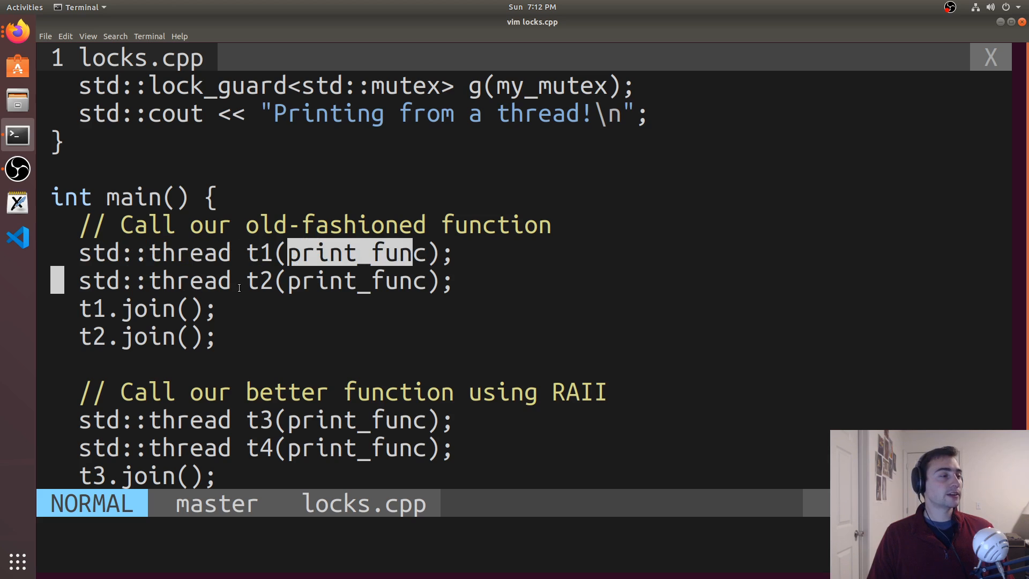
click(255, 282)
drag(301, 281, 371, 288)
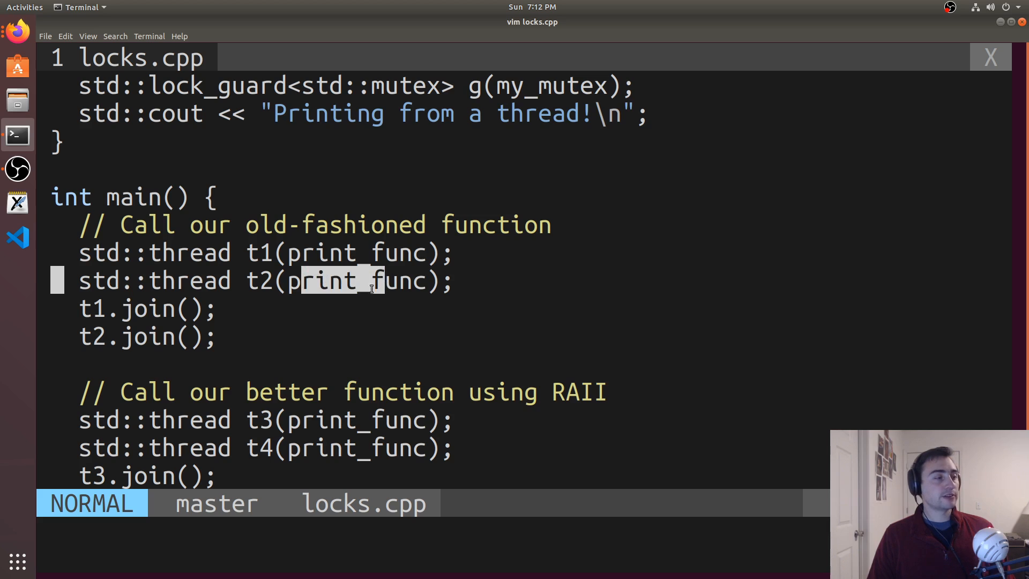
drag(81, 312, 190, 335)
click(193, 341)
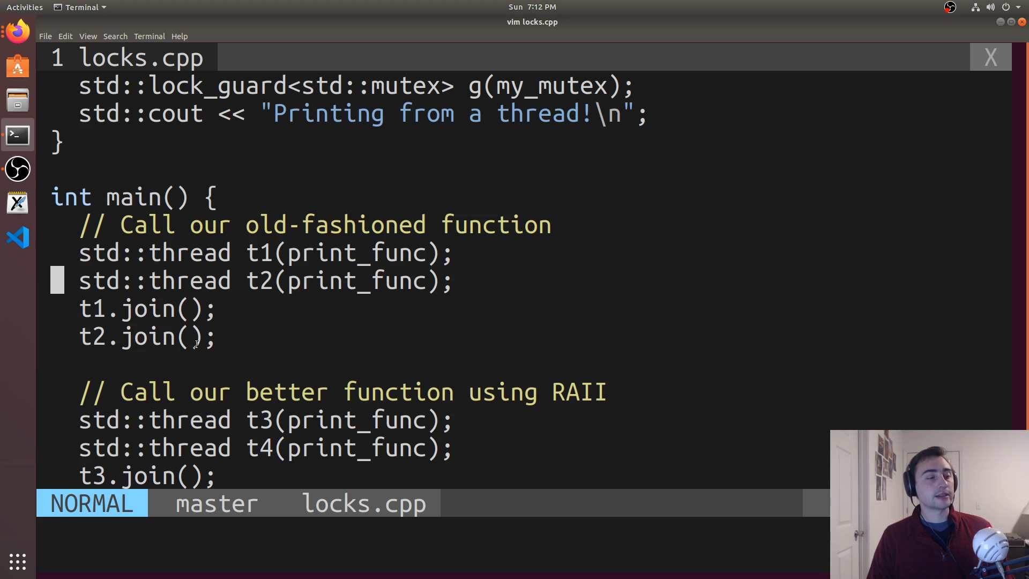
- Highlight the t3 and t4 RAII thread lines and review better_print_func and main
key(j)
key(j)
key(j)
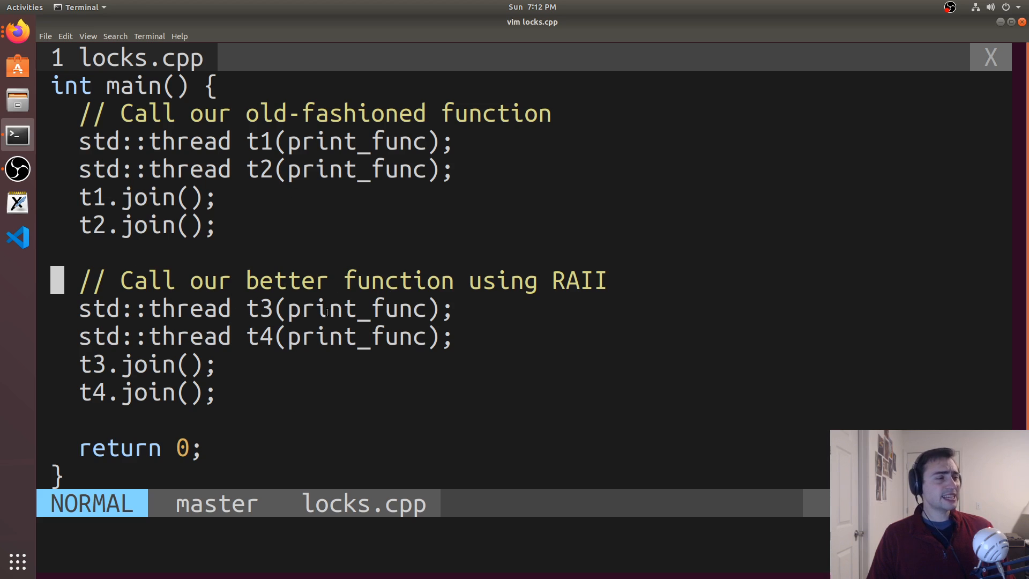
mouse_move(319, 312)
mouse_down()
mouse_move(370, 312)
mouse_move(344, 336)
mouse_up()
click(346, 301)
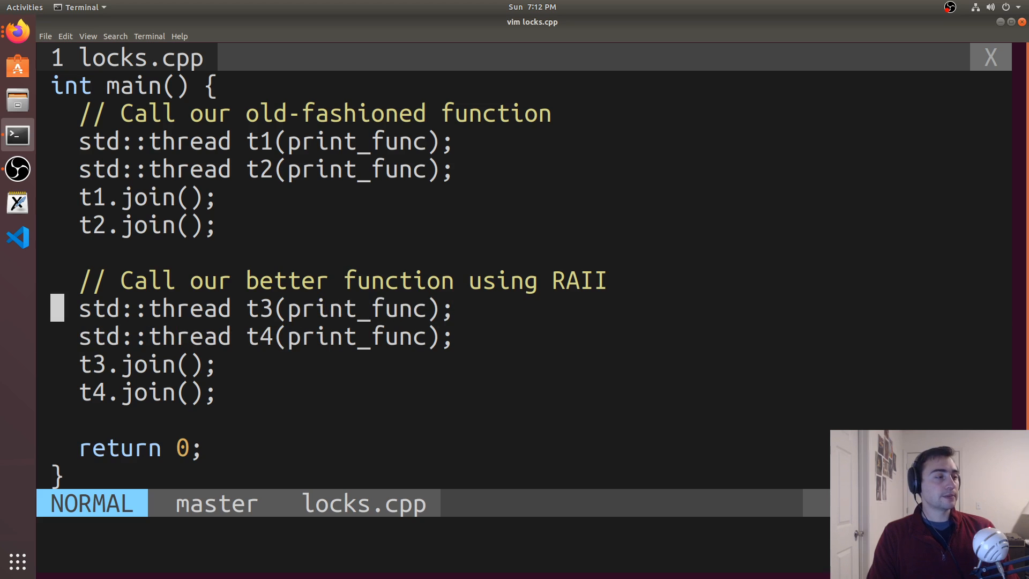
key(k)
key(k)
key(k)
key(k)
key(k)
key(j)
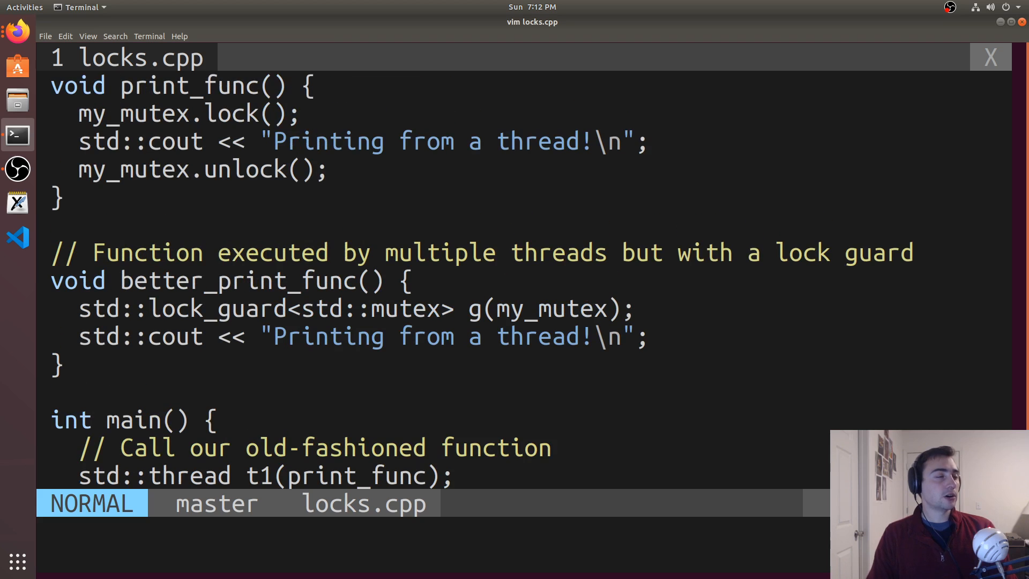
key(j)
key(j)
key(j)
key(j)
key(j)
key(j)
key(j)
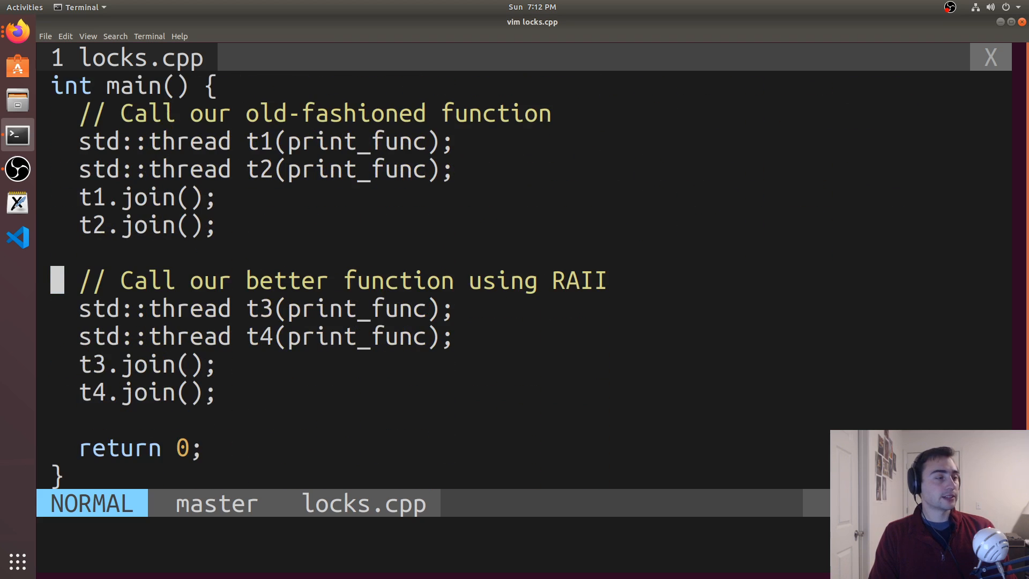
key(j)
key(w)
text(jkWwl)
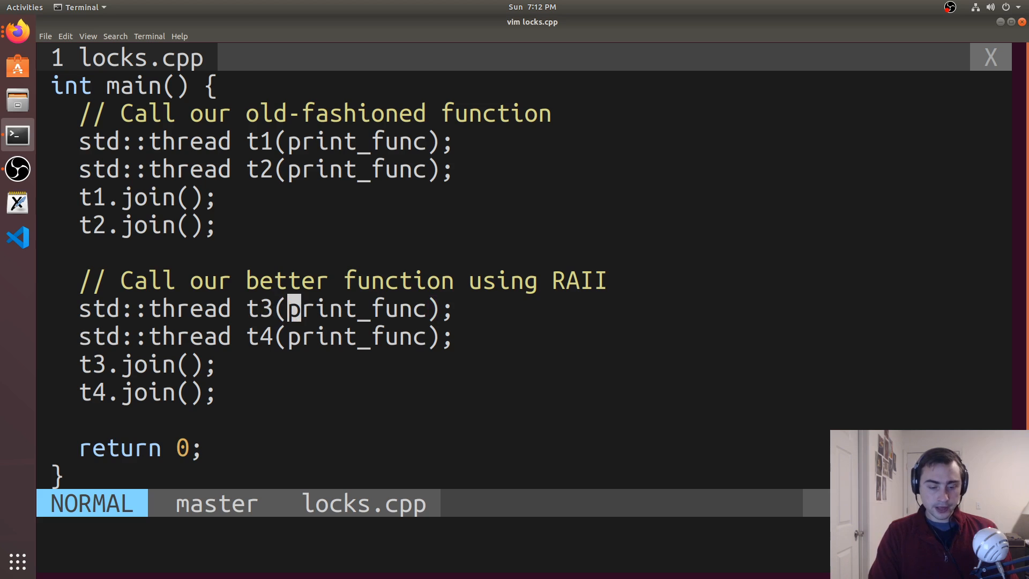
text(ibettet)
key(BackSpace)
text(r)
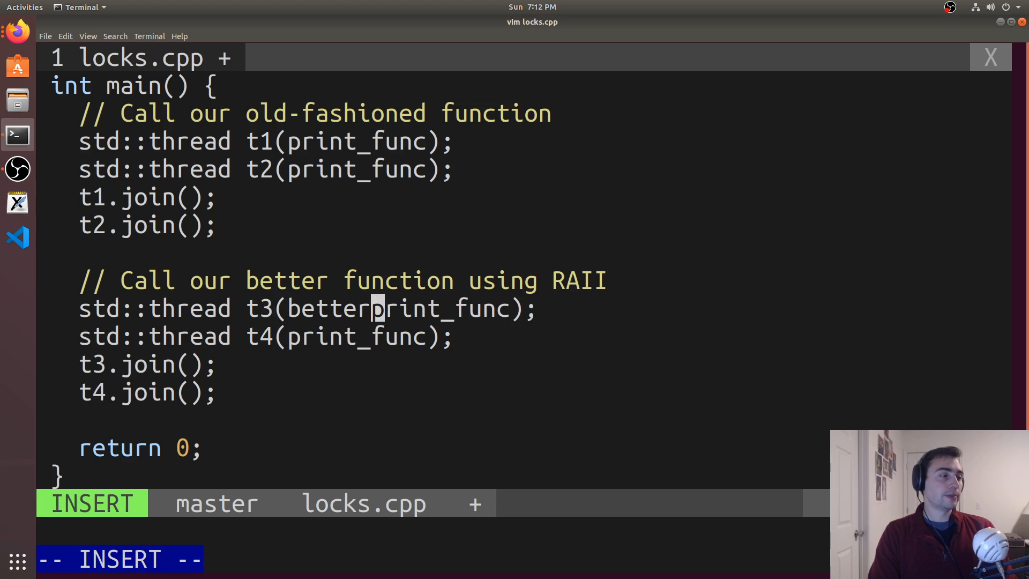
text(_)
key(Down)
key(Left)
key(Left)
key(Left)
key(Right)
text(bette)
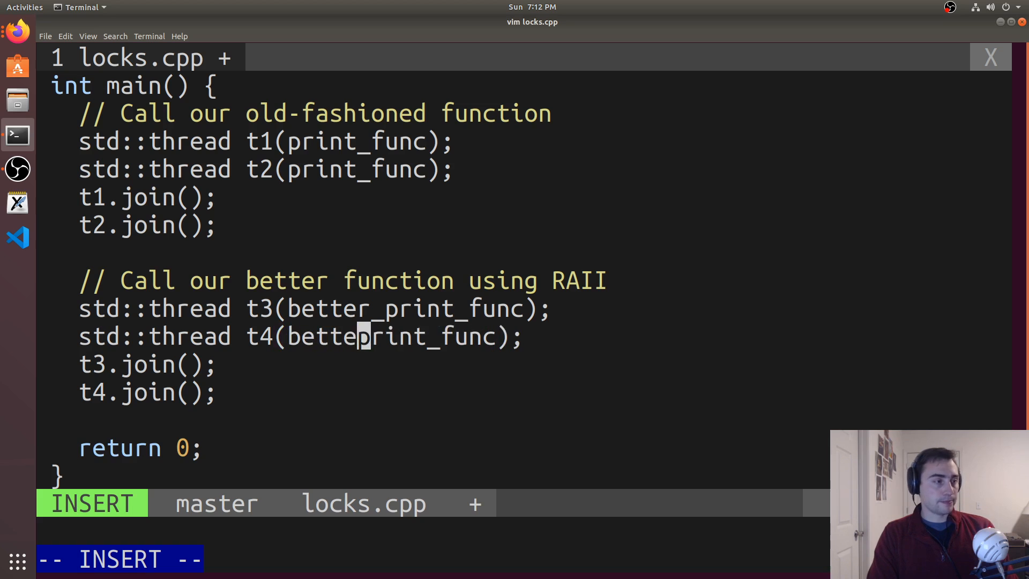
text(r_)
key(Up)
key(Up)
key(Up)
key(Up)
key(Up)
key(Up)
key(Up)
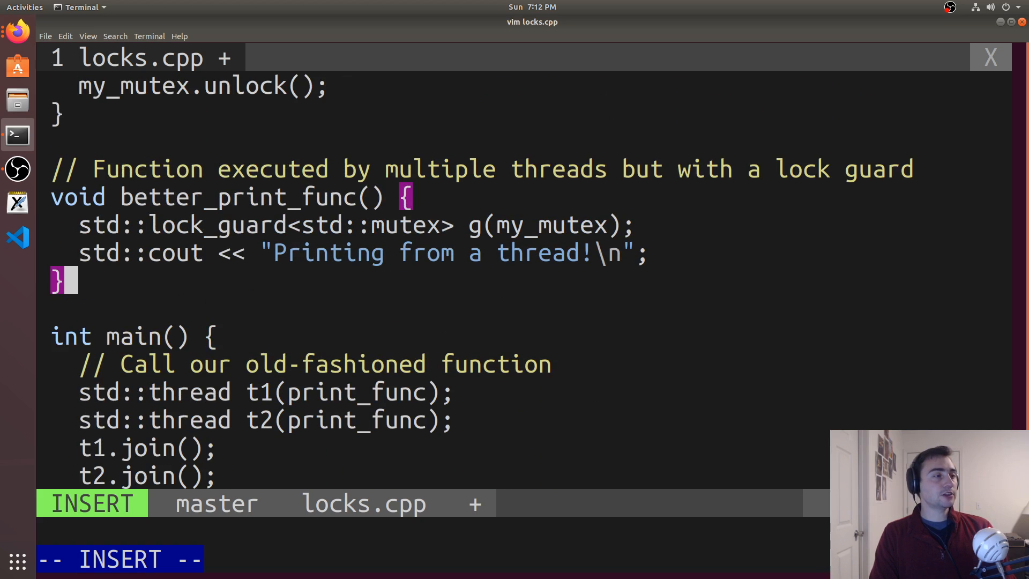
key(Up)
key(Up)
key(Up)
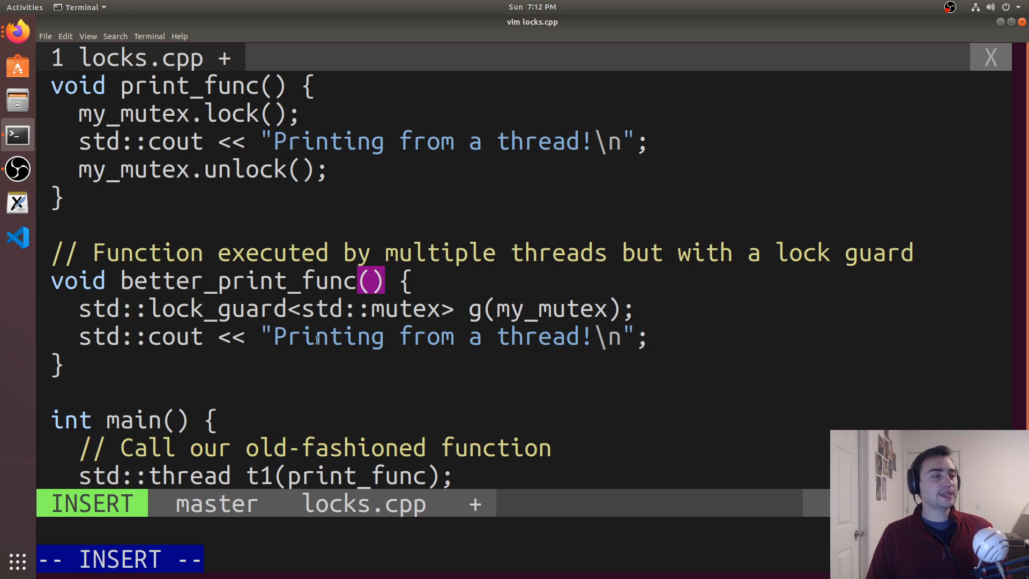
double_click(264, 309)
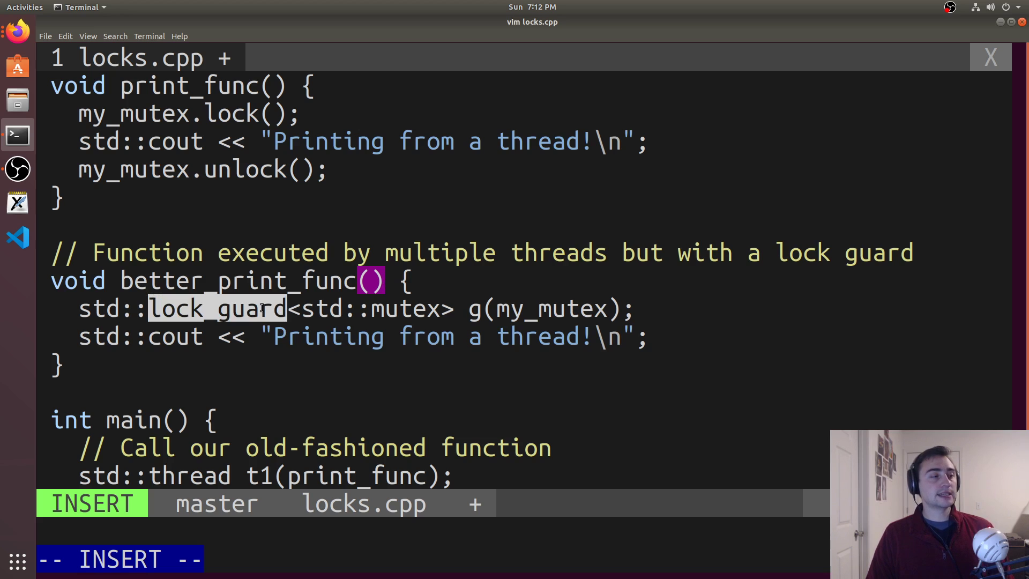
click(185, 115)
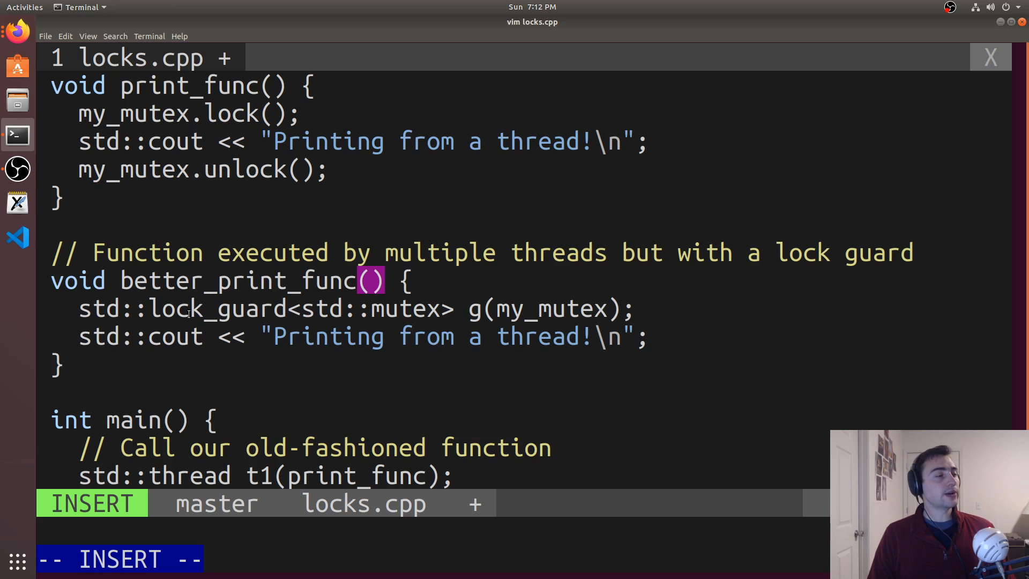
drag(149, 308, 286, 309)
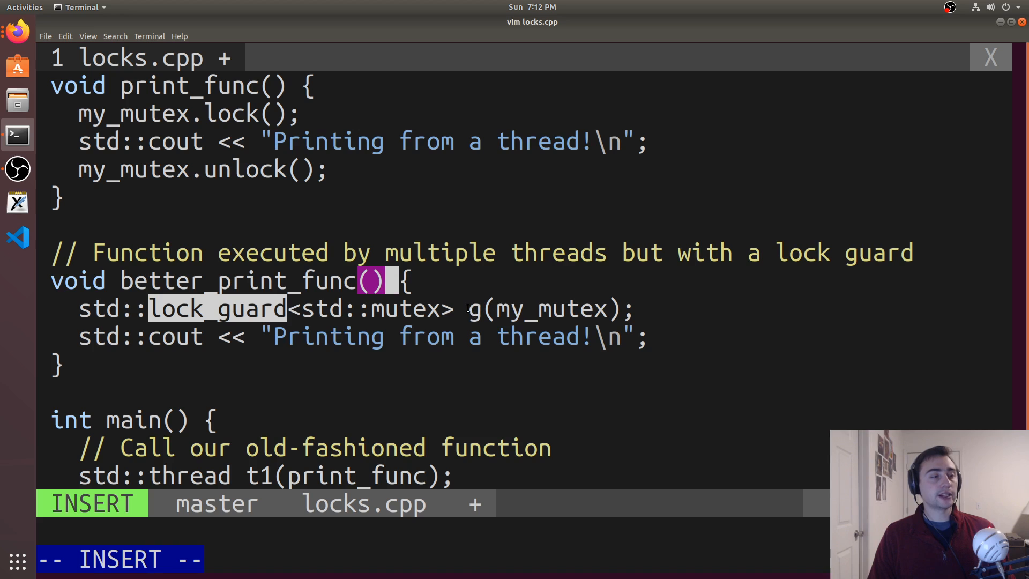
drag(469, 310, 613, 310)
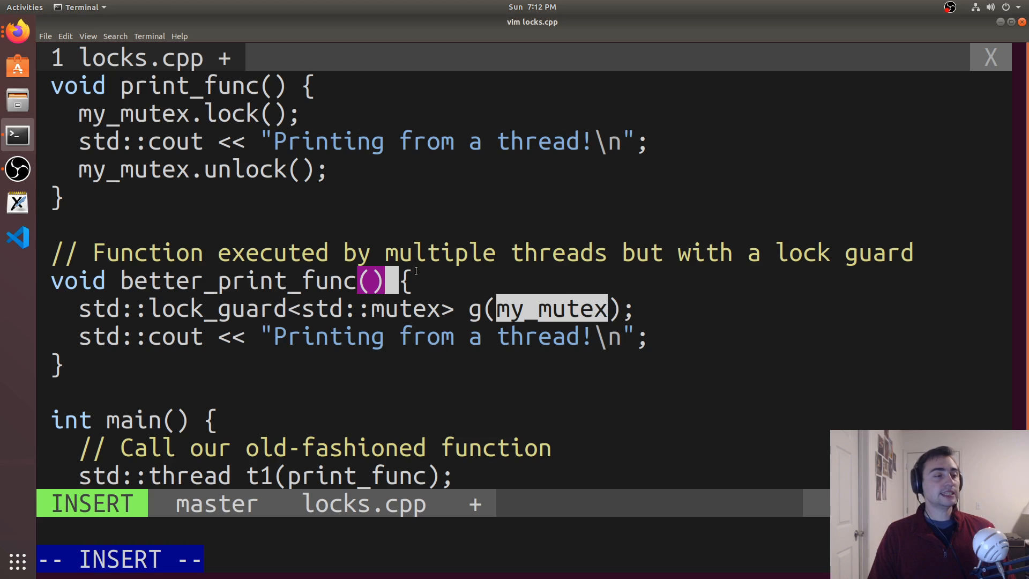
drag(455, 309, 483, 309)
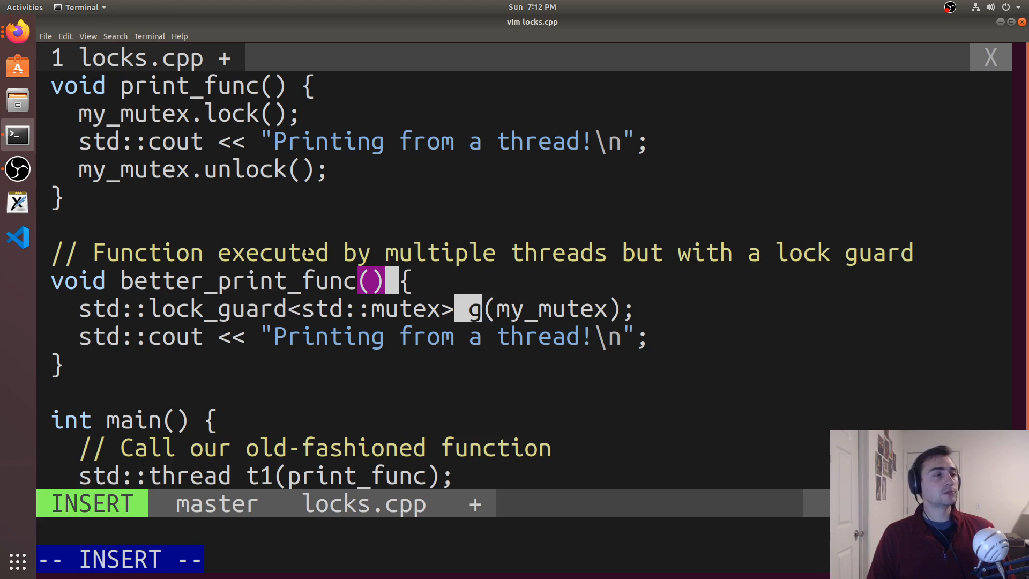
key(Up)
key(Up)
key(Up)
double_click(242, 225)
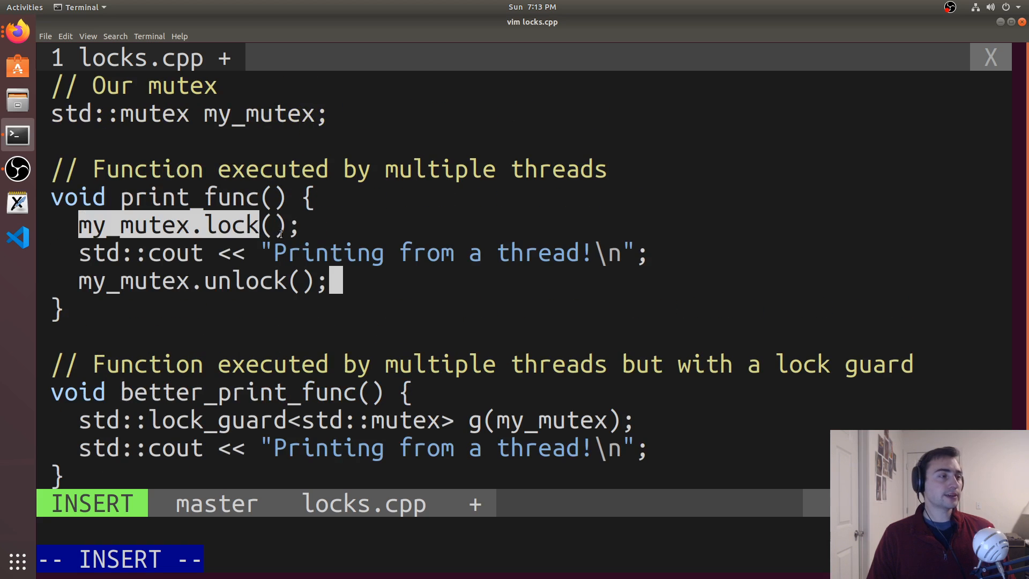
double_click(256, 286)
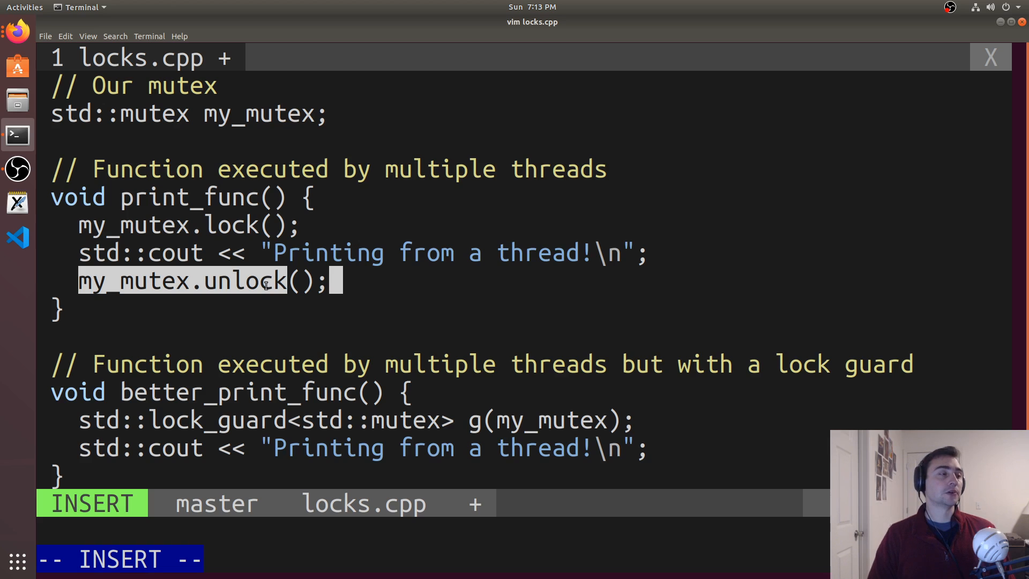
drag(78, 281, 326, 286)
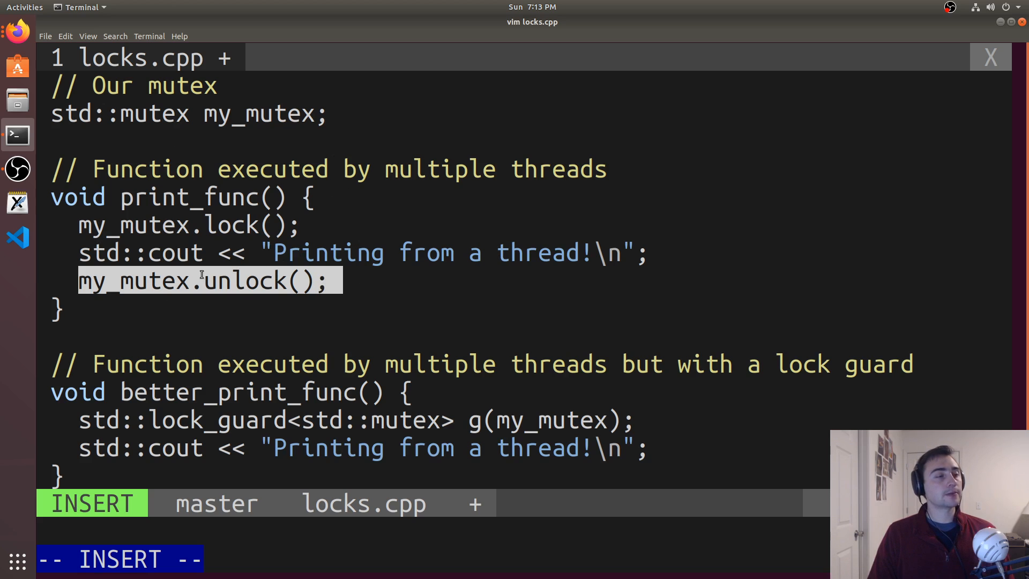
scroll(455, 320, down, 2)
scroll(237, 307, down, 2)
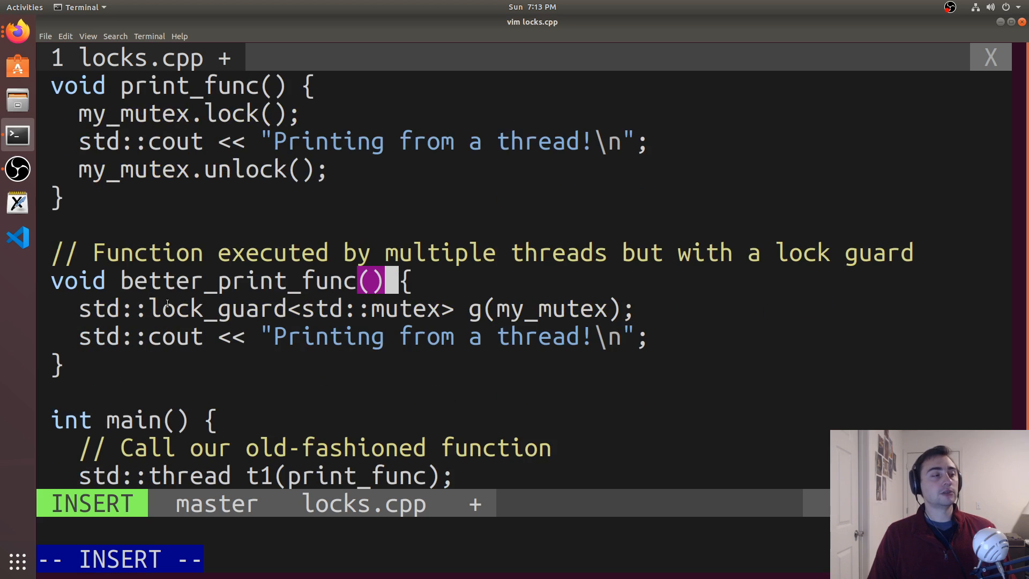
drag(161, 306, 275, 299)
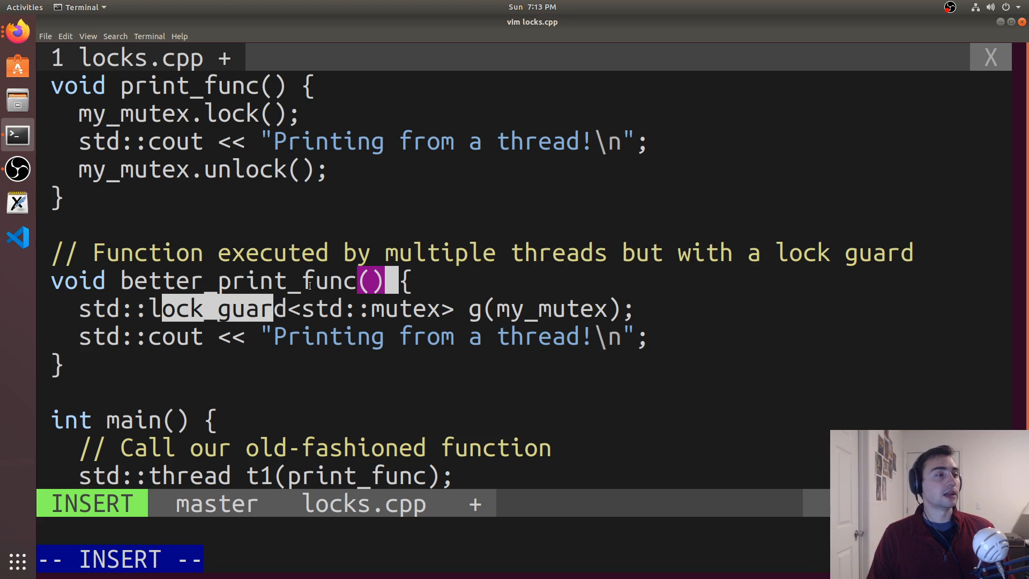
scroll(308, 285, down, 2)
- Save locks.cpp, suspend vim and attempt a plain g++ compile of locks.cpp
key(Escape)
text(:w)
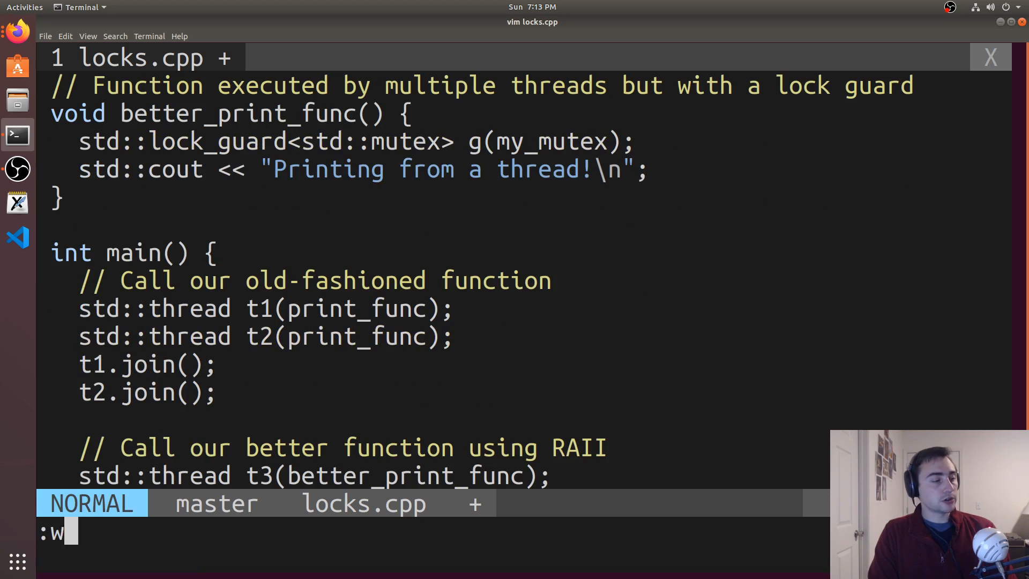
key(Return)
key(ctrl+z)
text(ls)
key(Return)
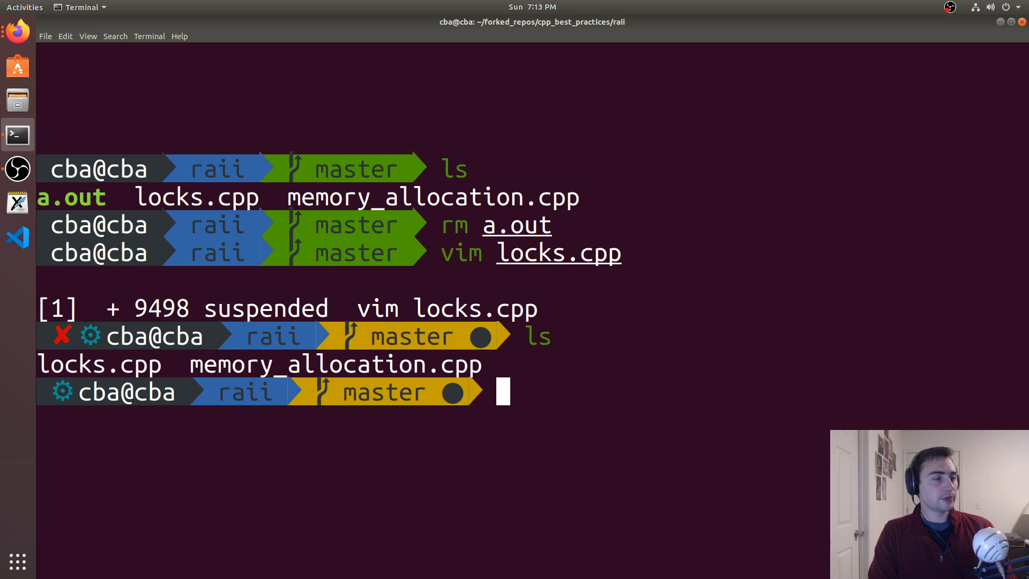
text(g++ l)
key(Tab)
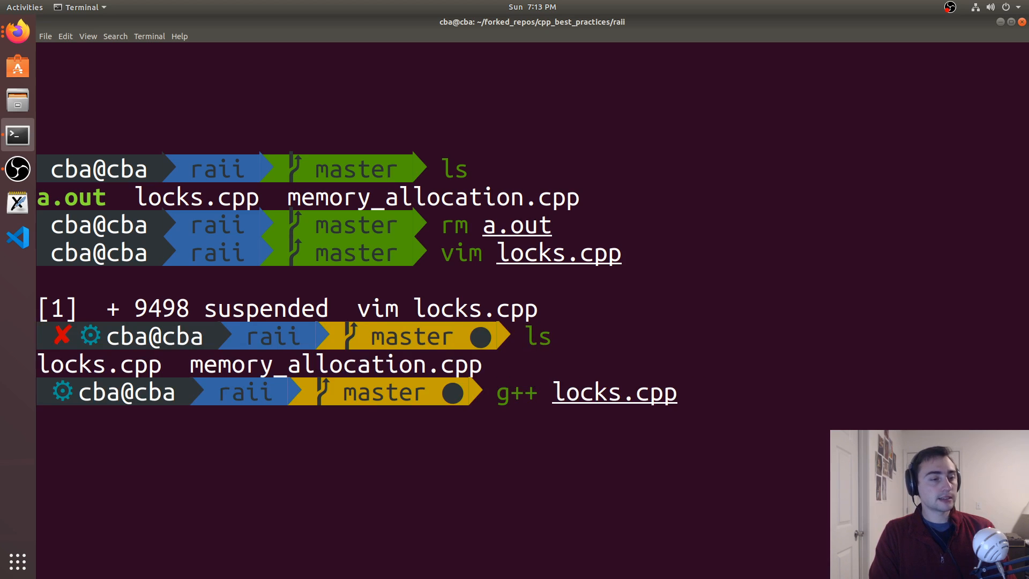
key(Return)
- Recompile locks.cpp with the -lpthread library flag
key(Up)
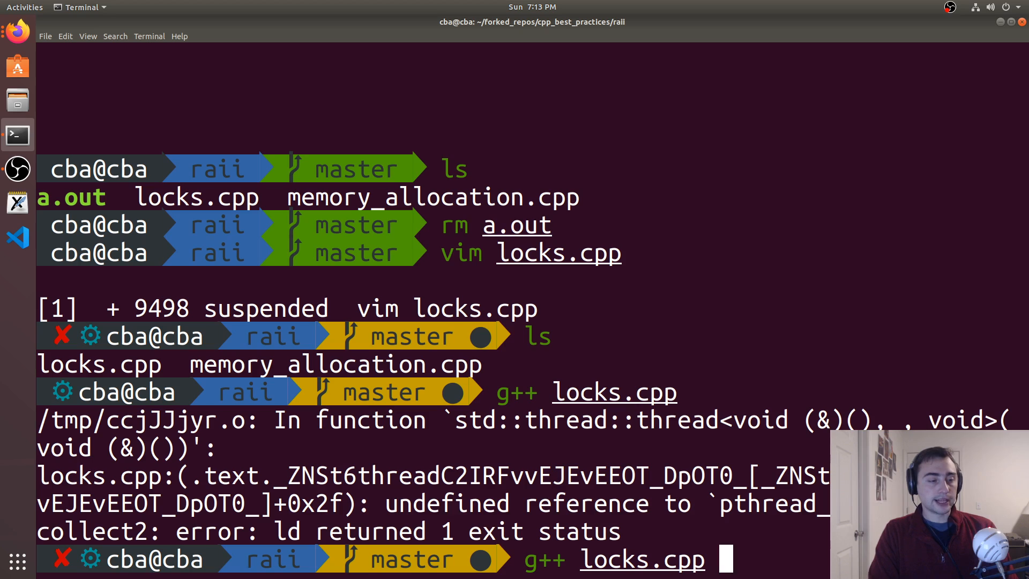
text(-l)
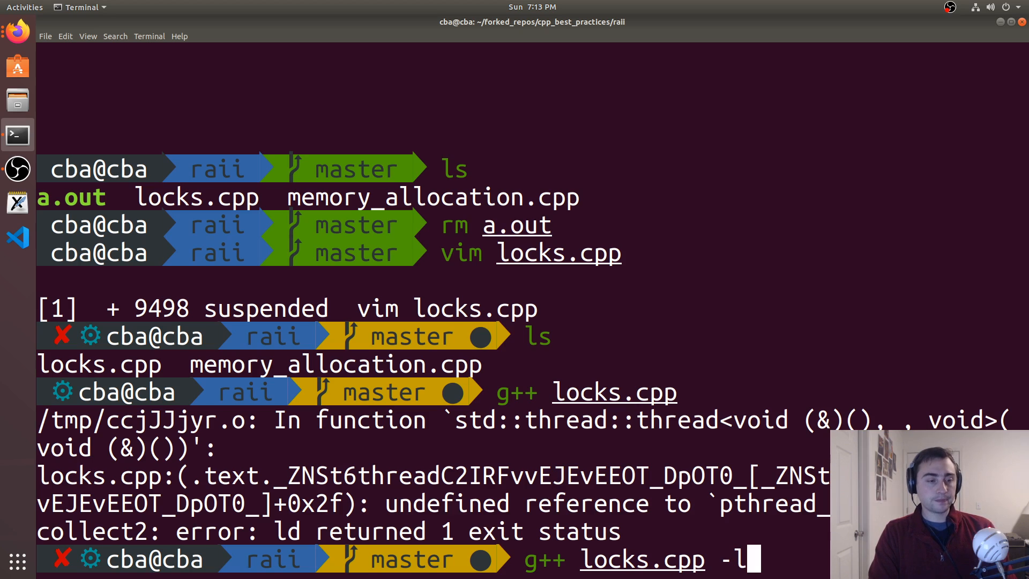
key(BackSpace)
text(p)
key(BackSpace)
text(lpthr)
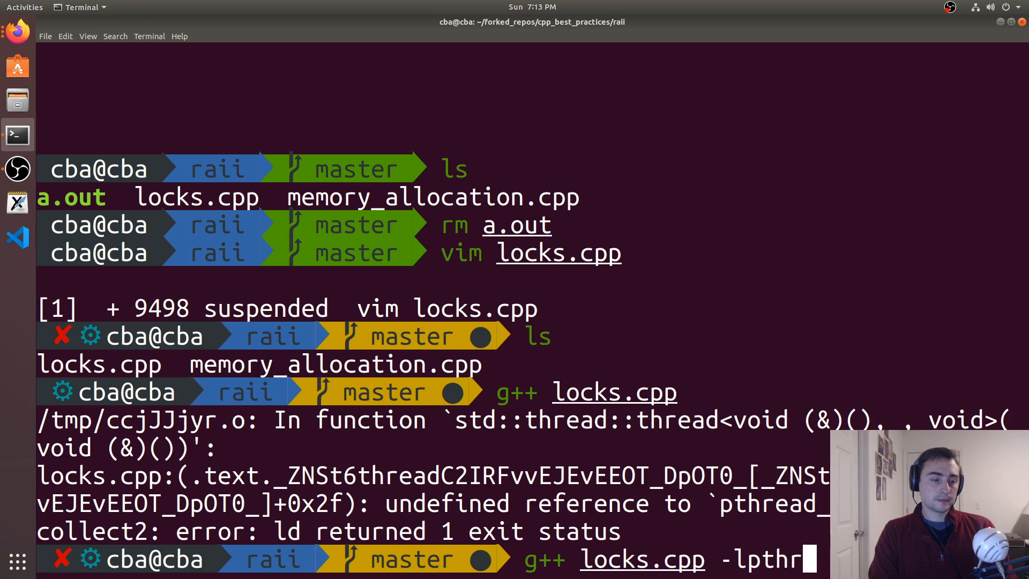
text(ead)
key(Return)
- Run ./a.out to print the four thread messages, then resume vim on locks.cpp
key(ctrl+l)
text(ls)
key(Return)
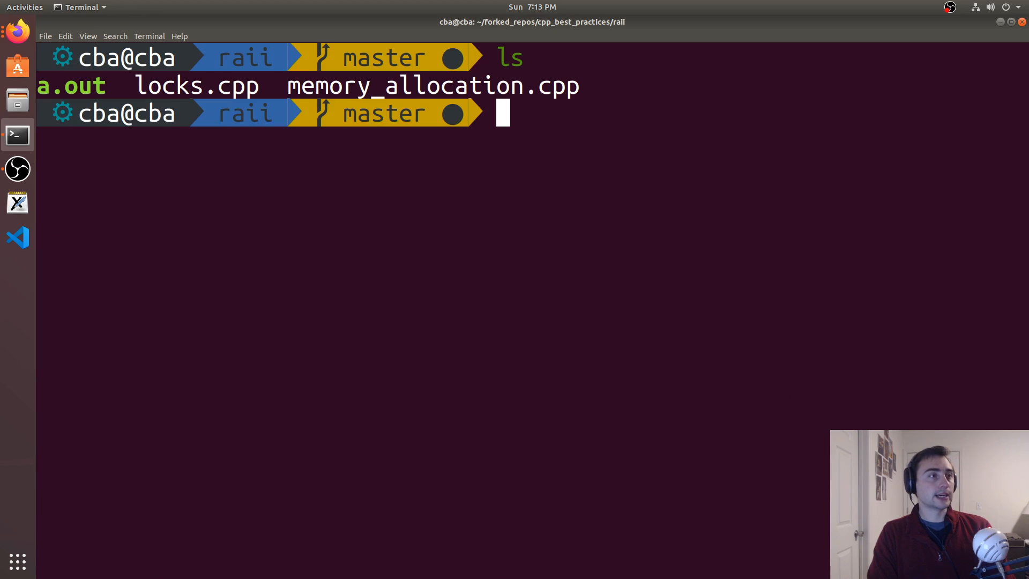
text(./a.out)
key(Return)
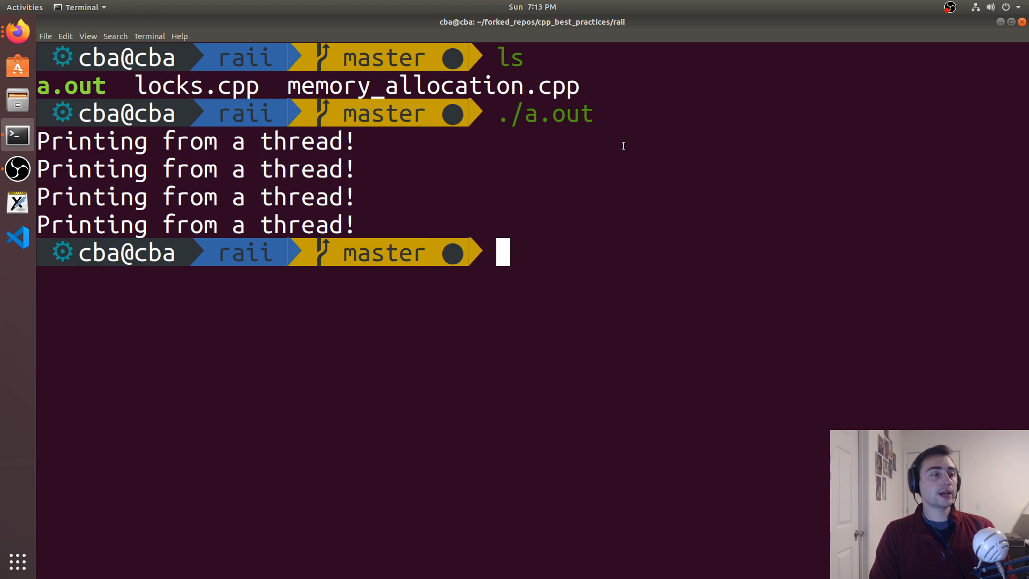
text(fg)
key(Return)
- Delete the my_mutex.unlock() line from print_func and save locks.cpp
key(k)
key(k)
key(k)
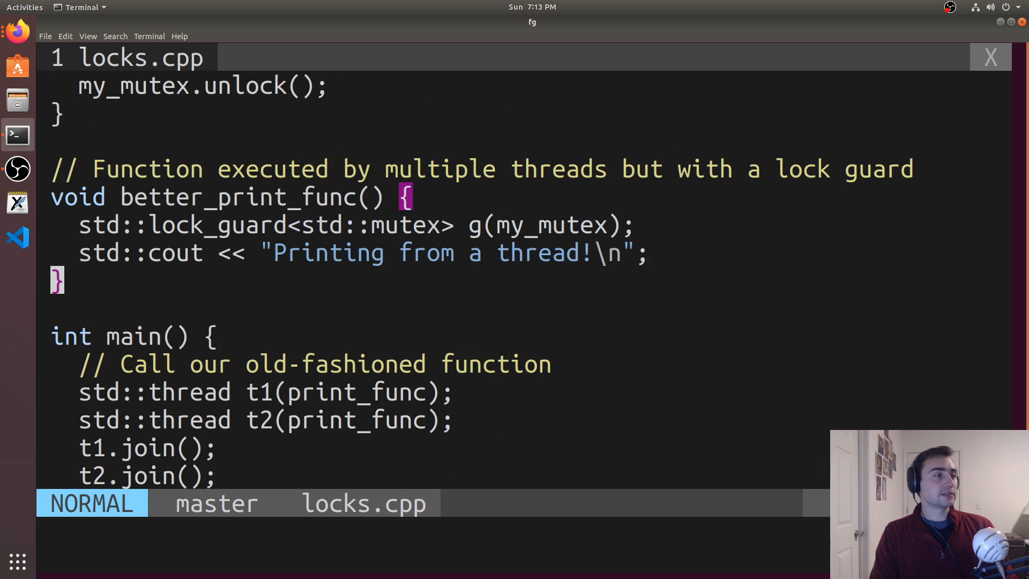
key(k)
key(k)
key(k)
key(j)
key(j)
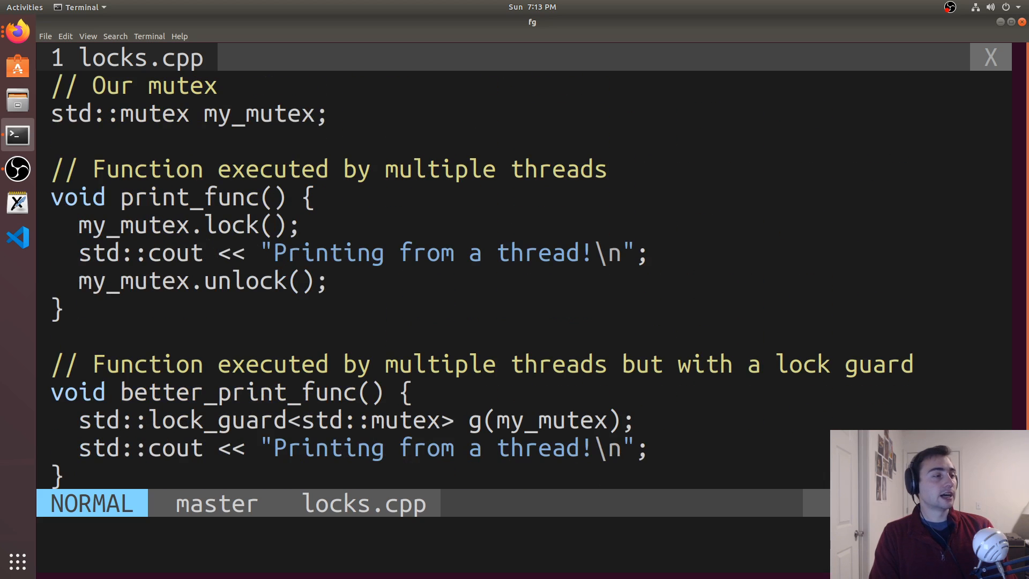
key(d)
key(d)
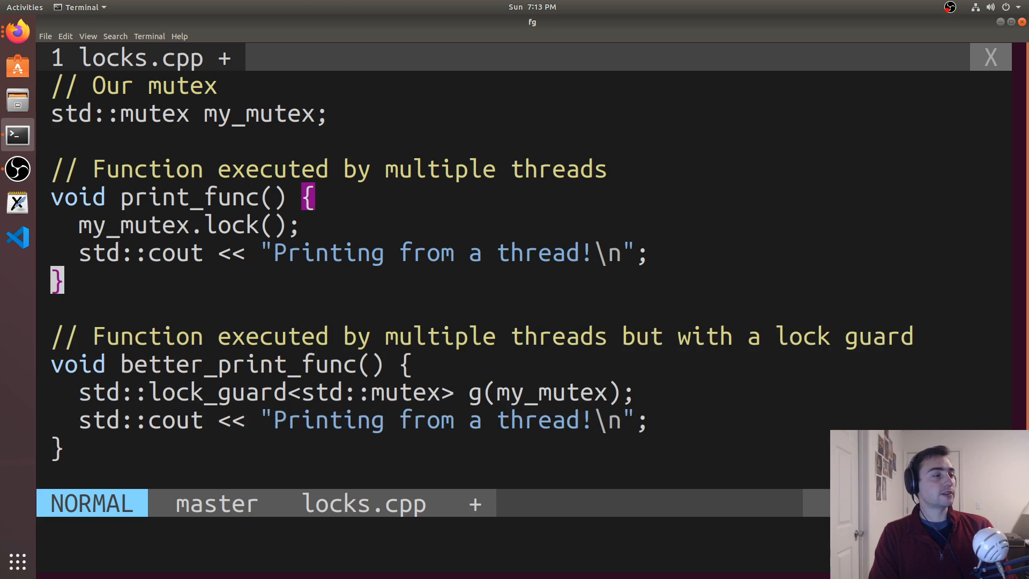
text(:w)
key(Return)
- Save all files, suspend vim and search history for the compile command
key(j)
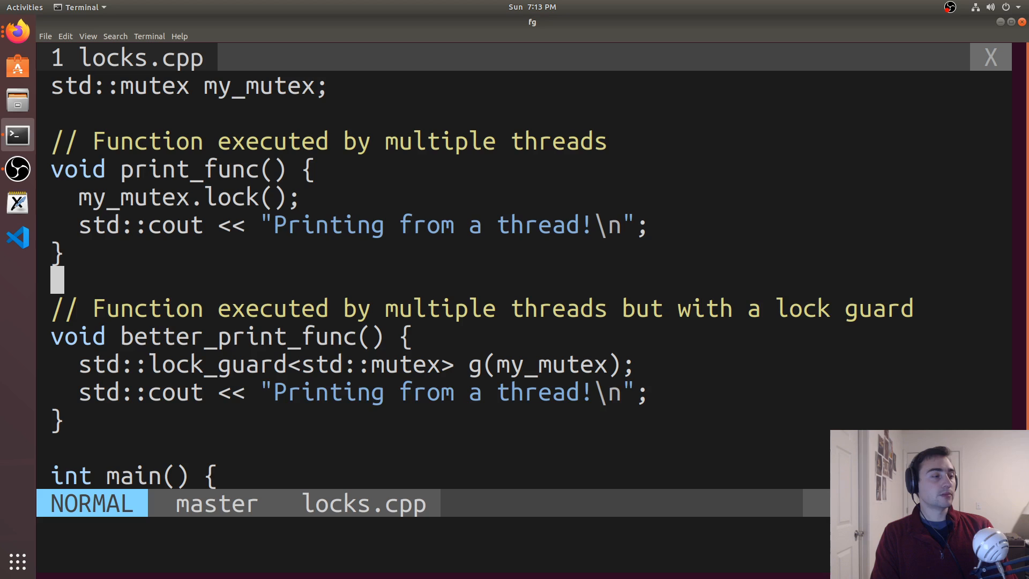
key(j)
key(j)
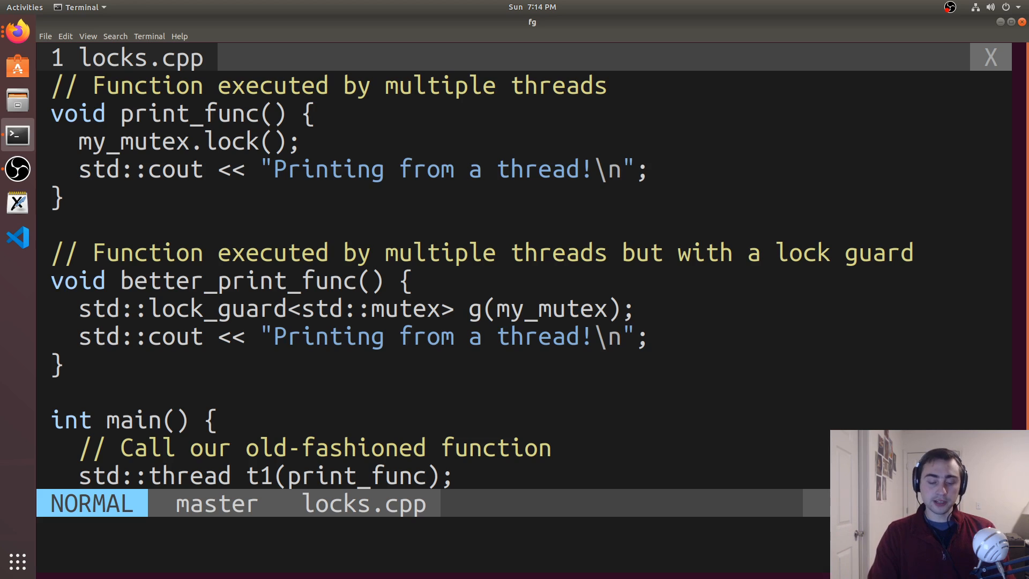
text(:wa)
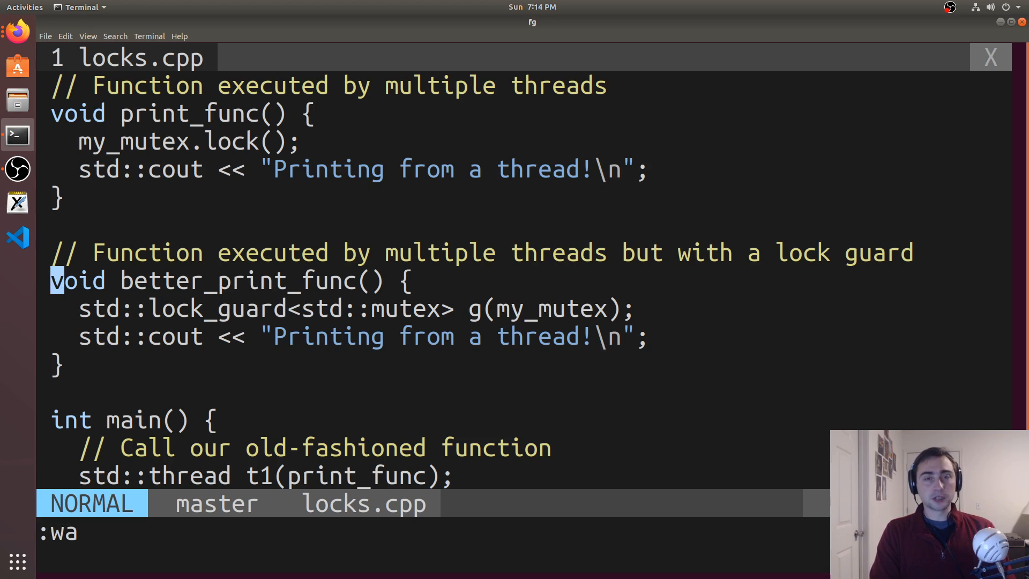
key(Return)
key(ctrl+z)
key(ctrl+r)
text(g+)
- Rebuild locks.cpp with -lpthread, run it and interrupt the deadlocked program with Ctrl+C
key(Return)
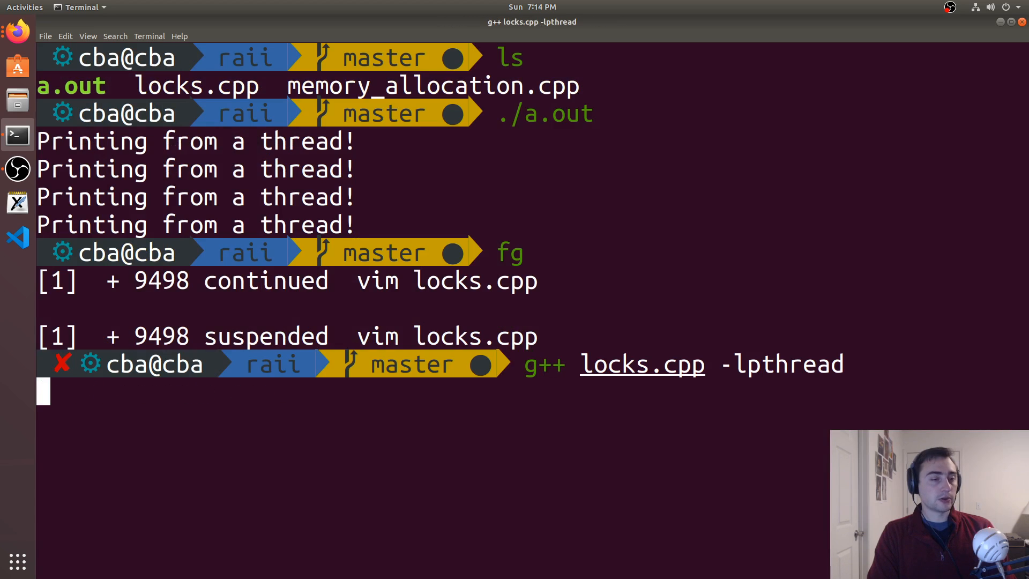
key(ctrl+l)
text(./a.out)
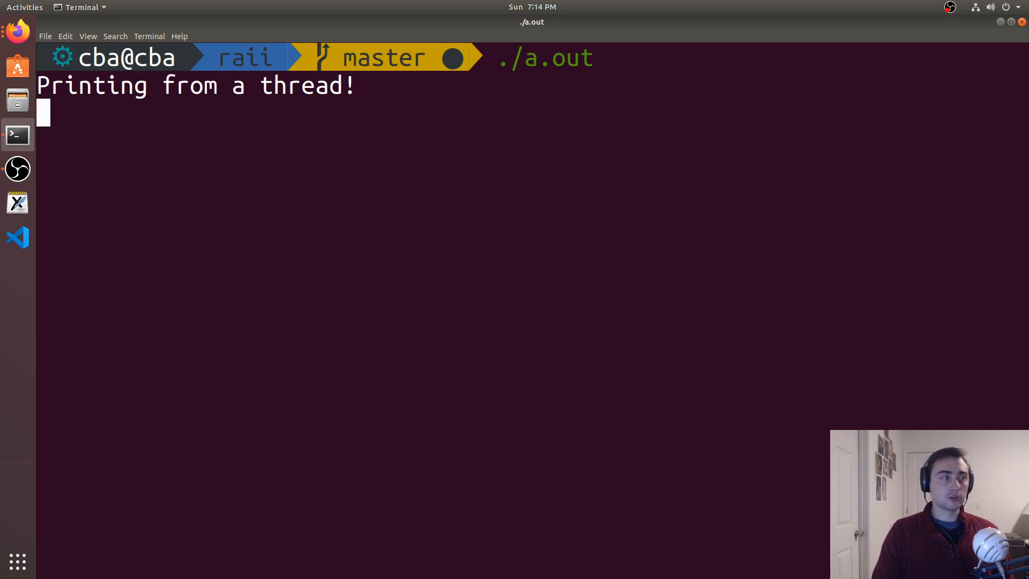
key(Return)
key(Return)
key(Return)
key(Return)
key(Return)
key(Return)
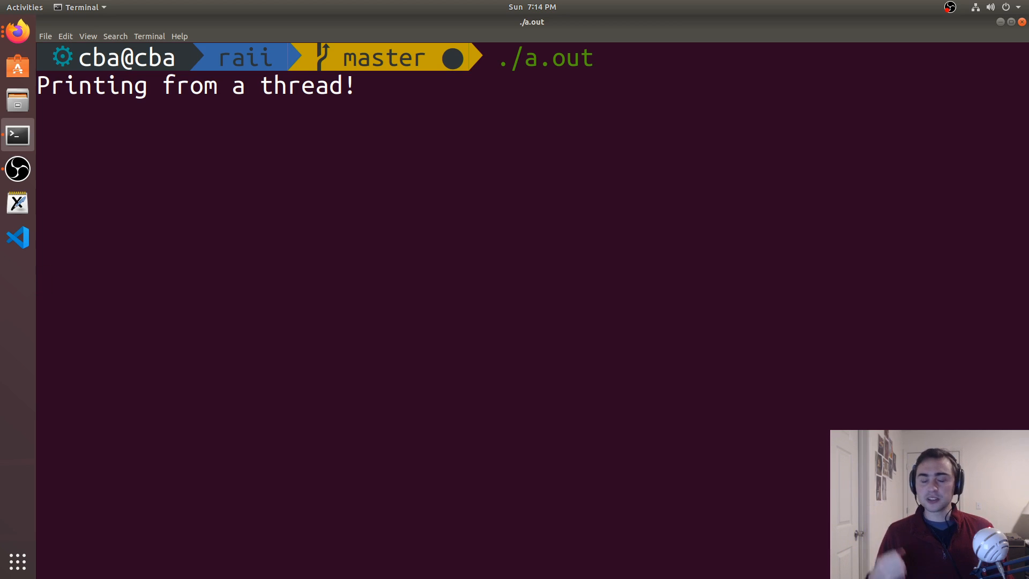
key(ctrl+c)
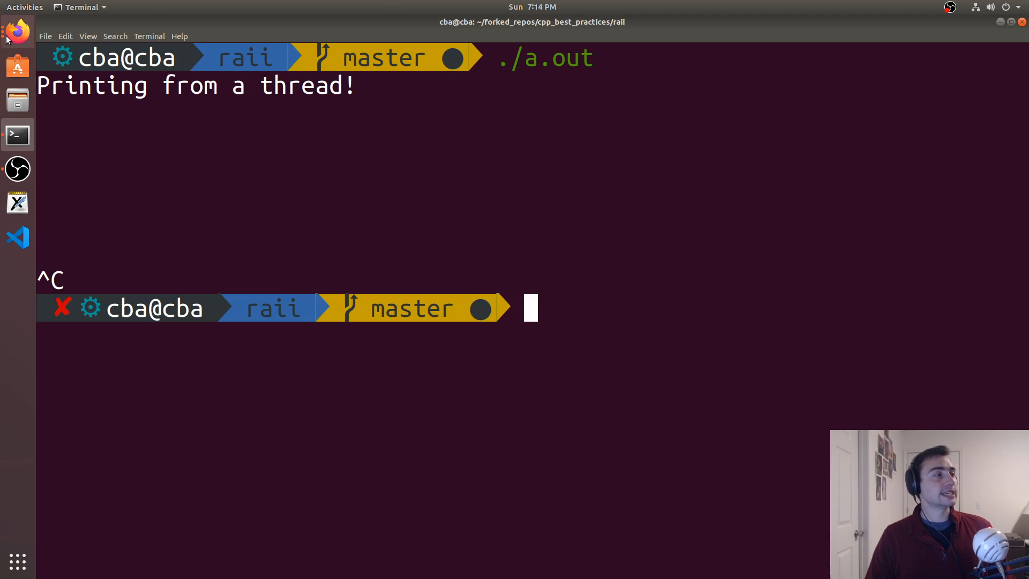
- Hide the terminal and browse GitHub to the cpp_best_practices repository's raii folder
click(999, 22)
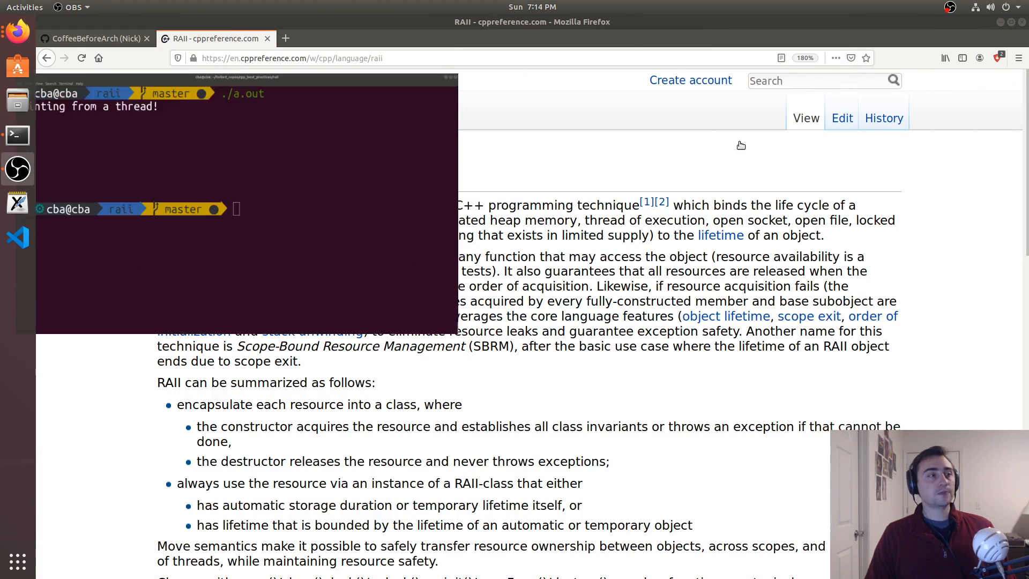
click(100, 41)
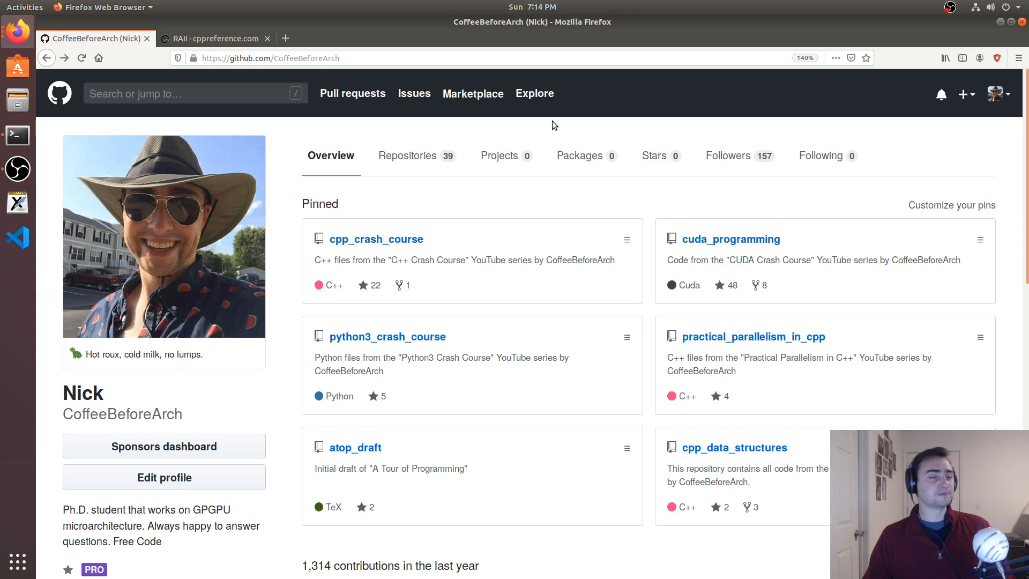
click(409, 155)
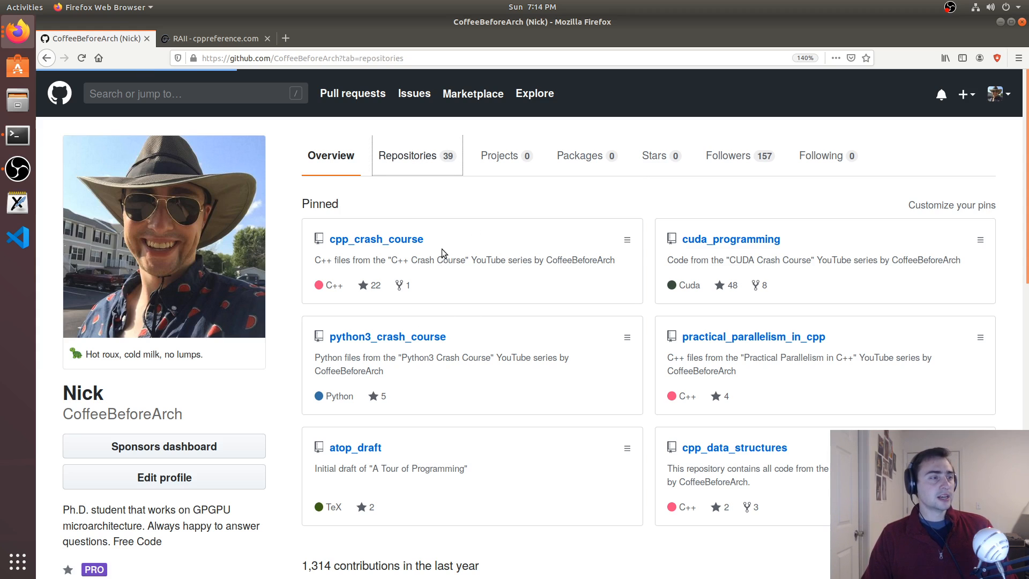
click(404, 258)
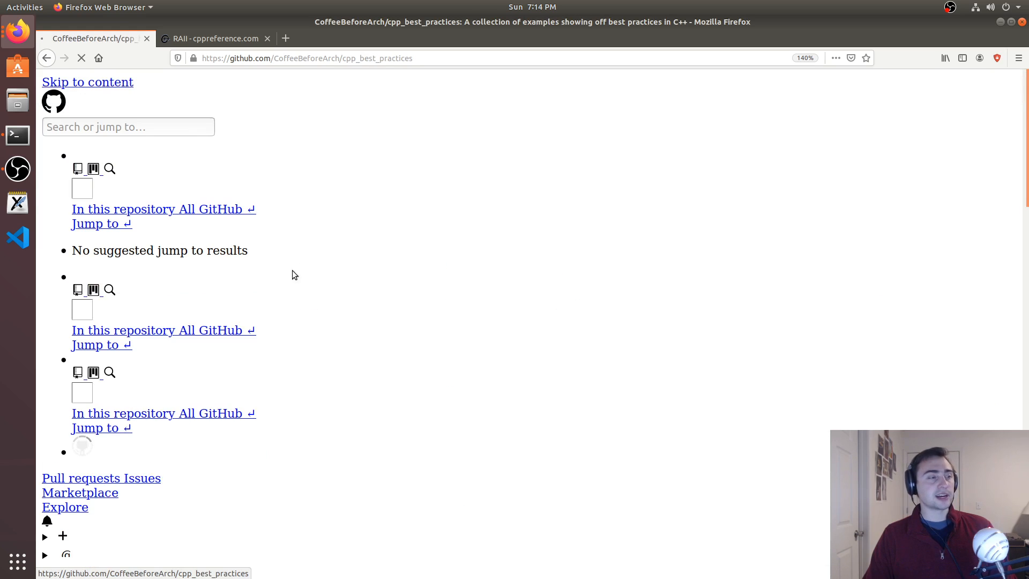
click(194, 414)
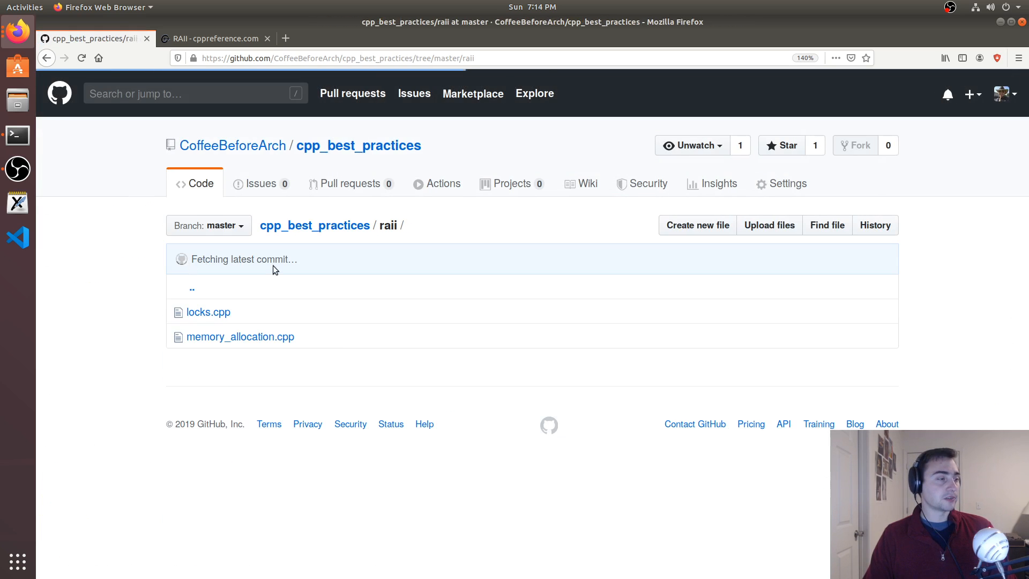